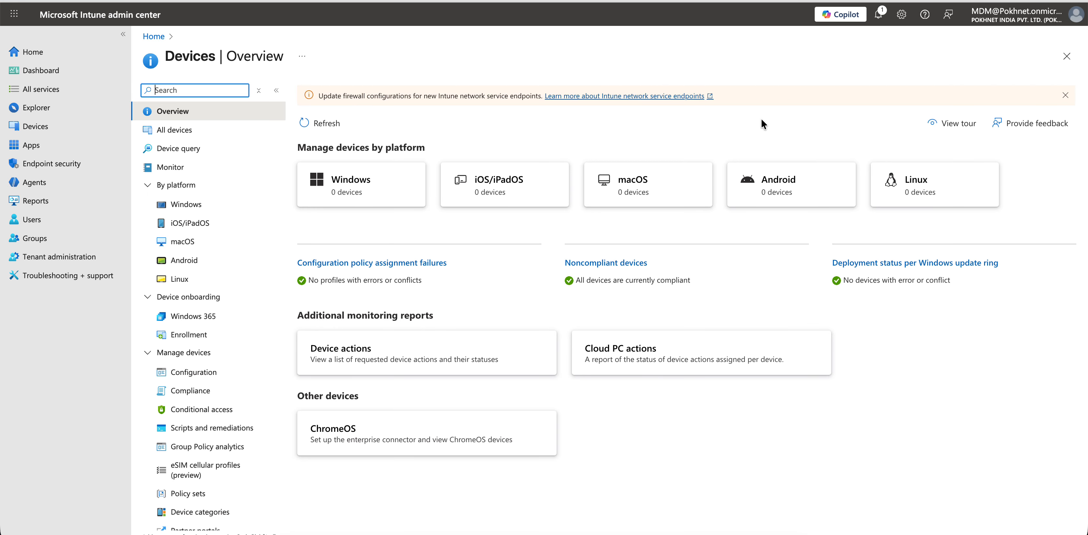
- Check Tenant administration's connector status, inspect Managed Google Play App Sync details, then return to Tenant status
left_click(785, 191)
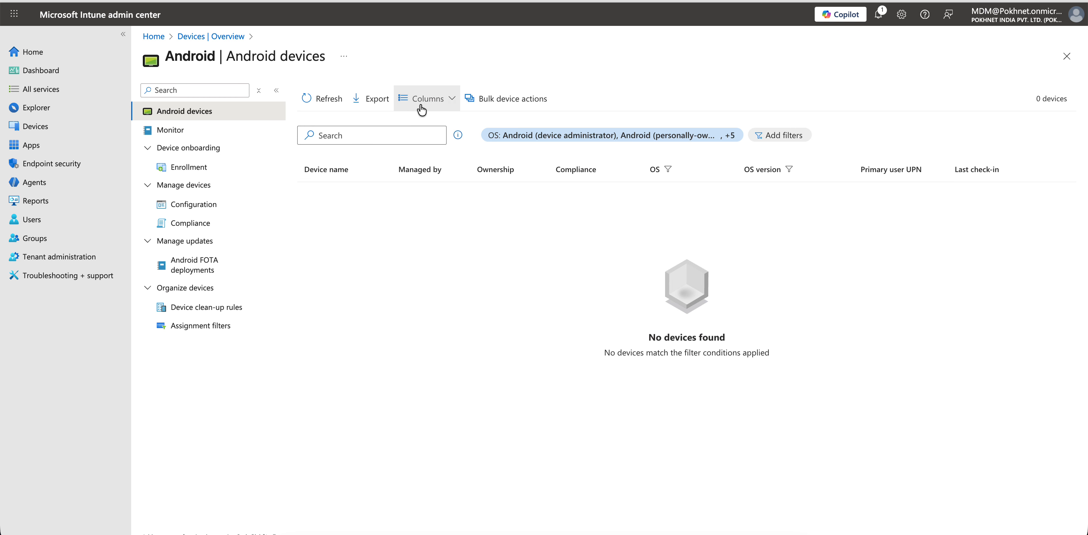
left_click(80, 257)
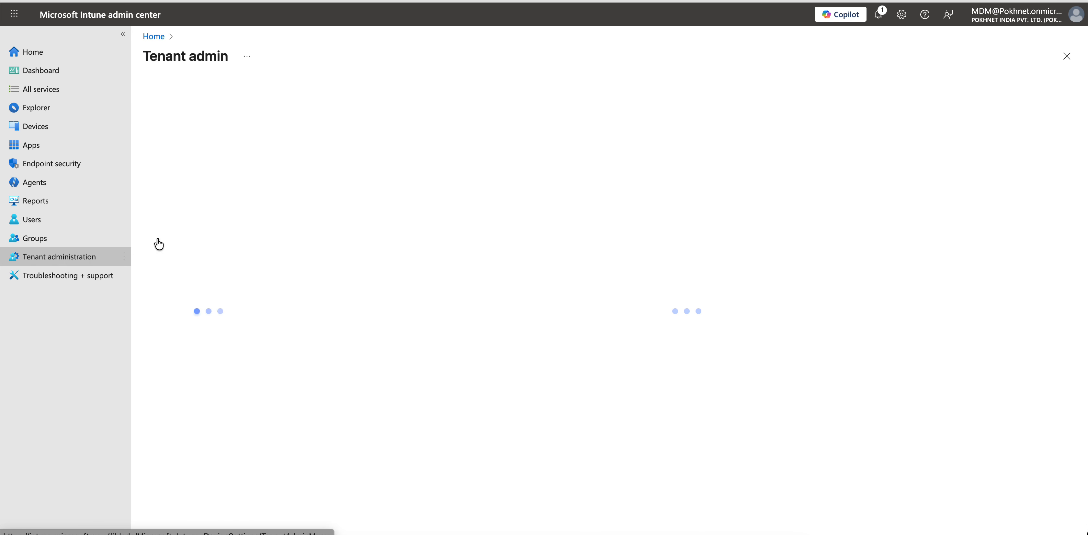
left_click(419, 156)
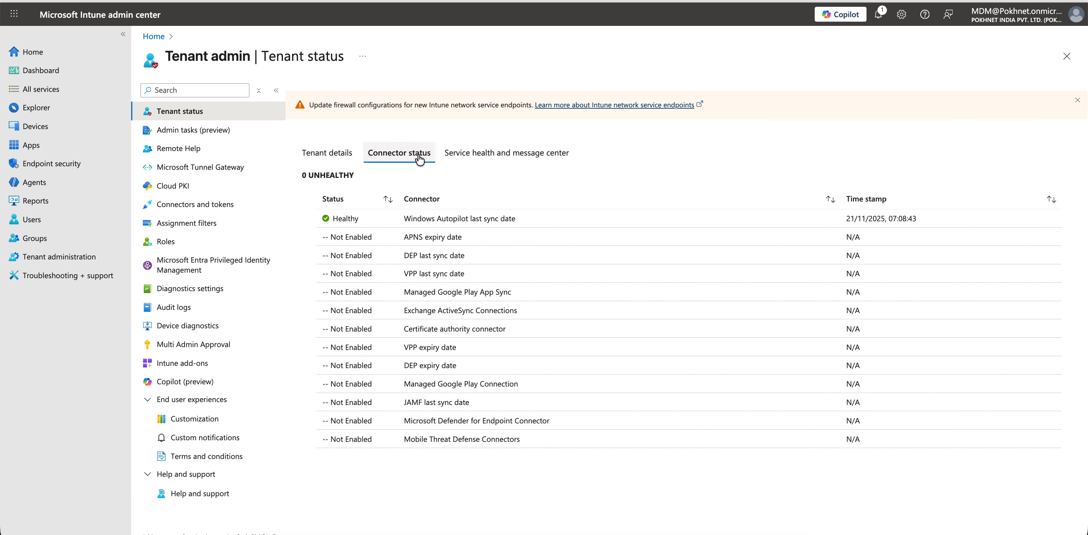
left_click(514, 303)
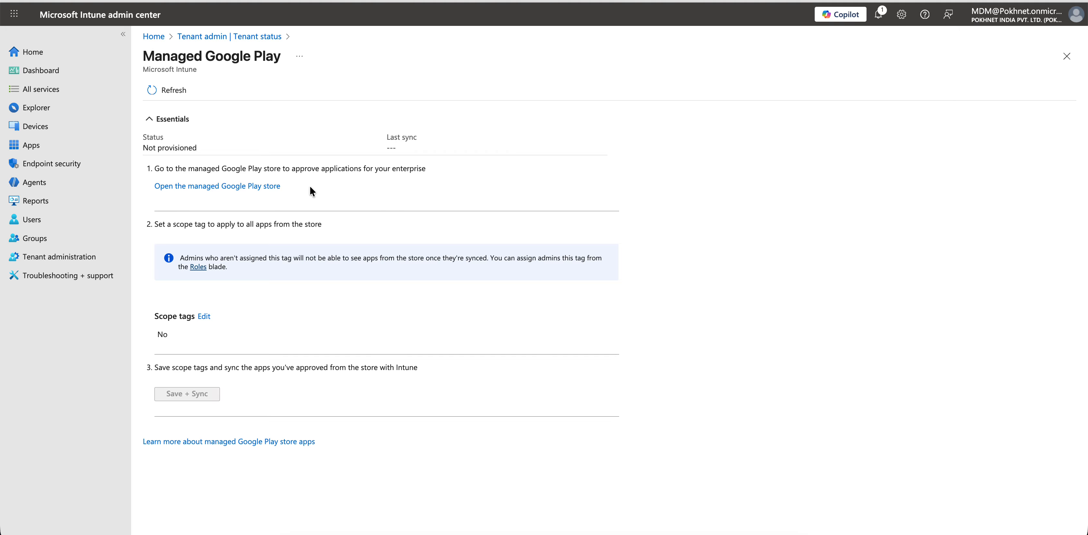
left_click(267, 188)
left_click(265, 37)
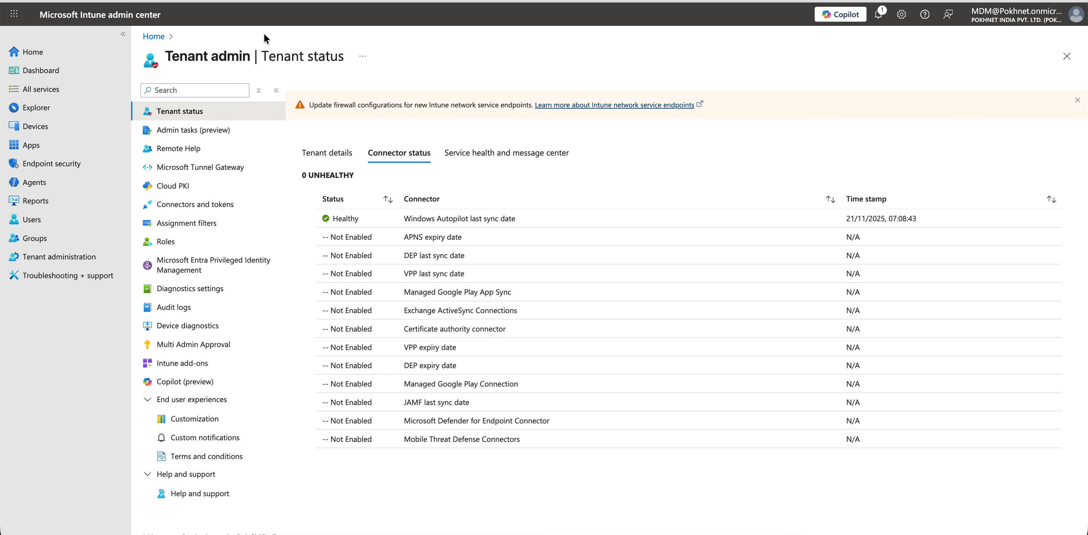
- Scroll through the Devices > Android > Enrollment options, then go to the Apps overview
left_click(66, 128)
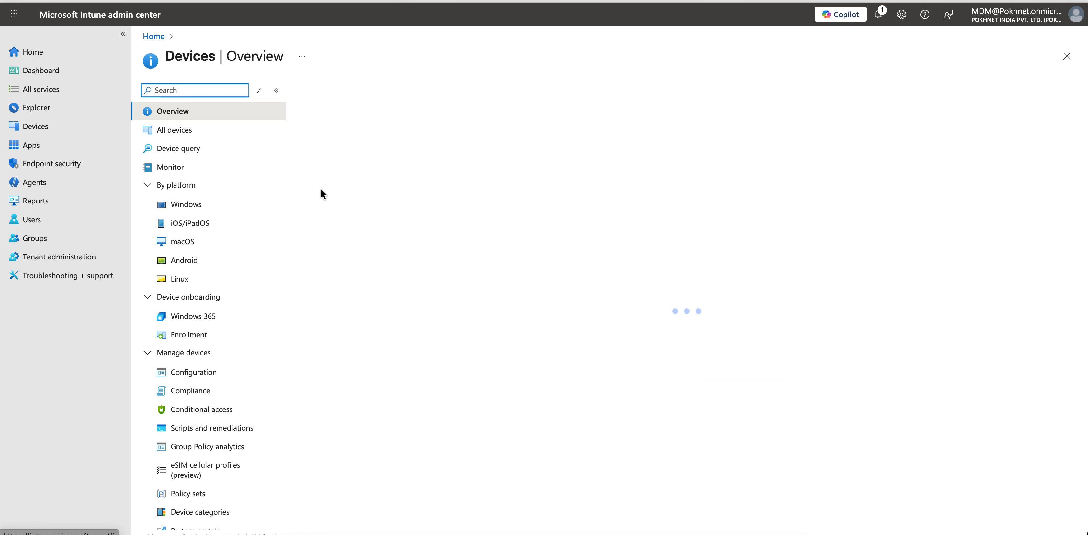
left_click(735, 200)
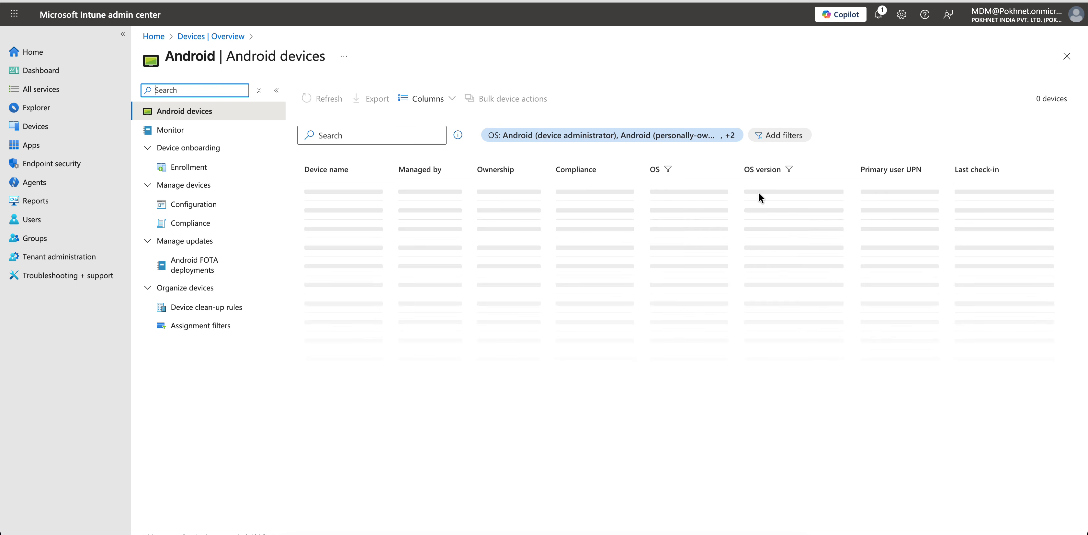
left_click(211, 171)
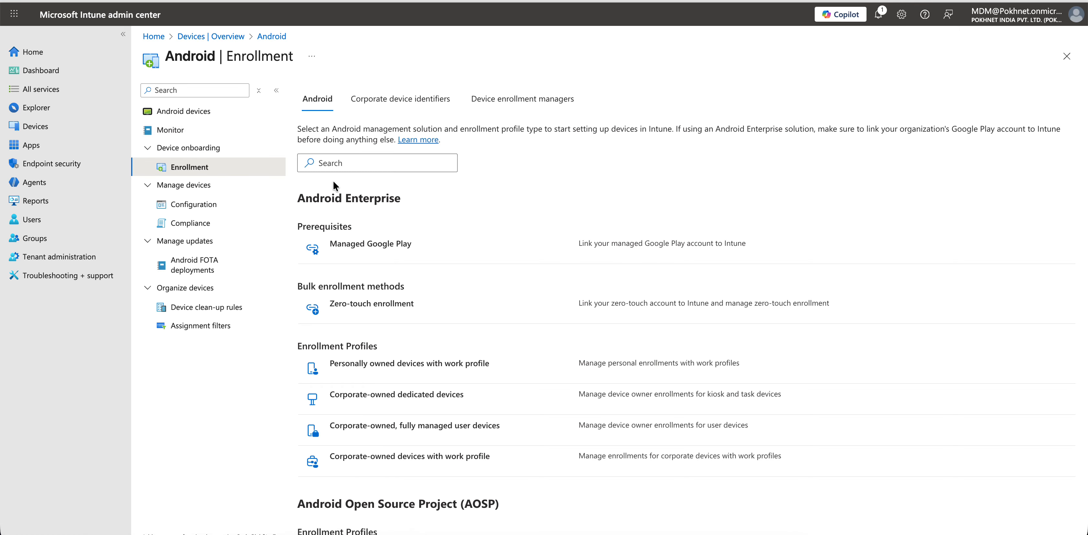
scroll(523, 271, "down", 1)
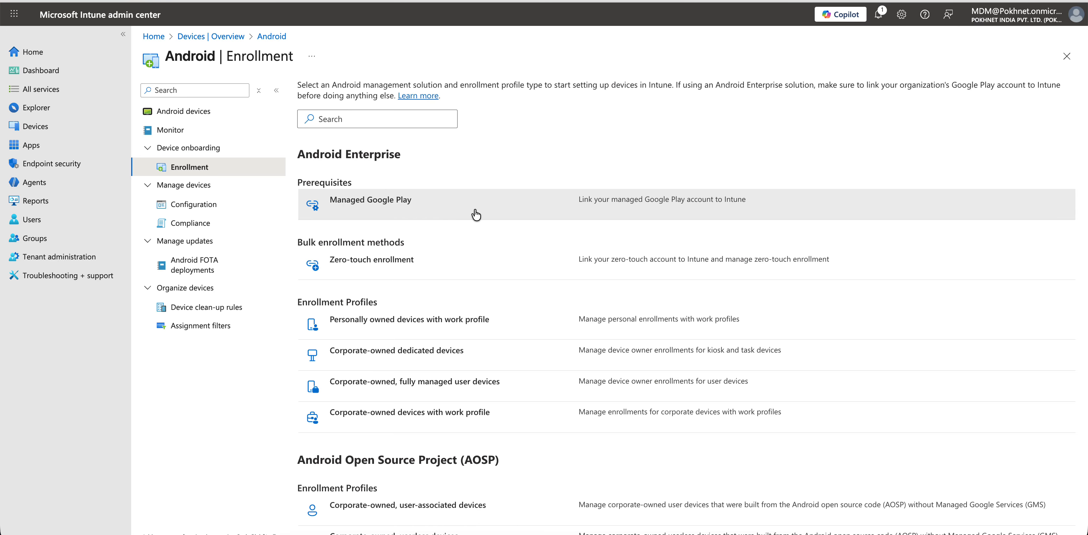
scroll(538, 226, "down", 1)
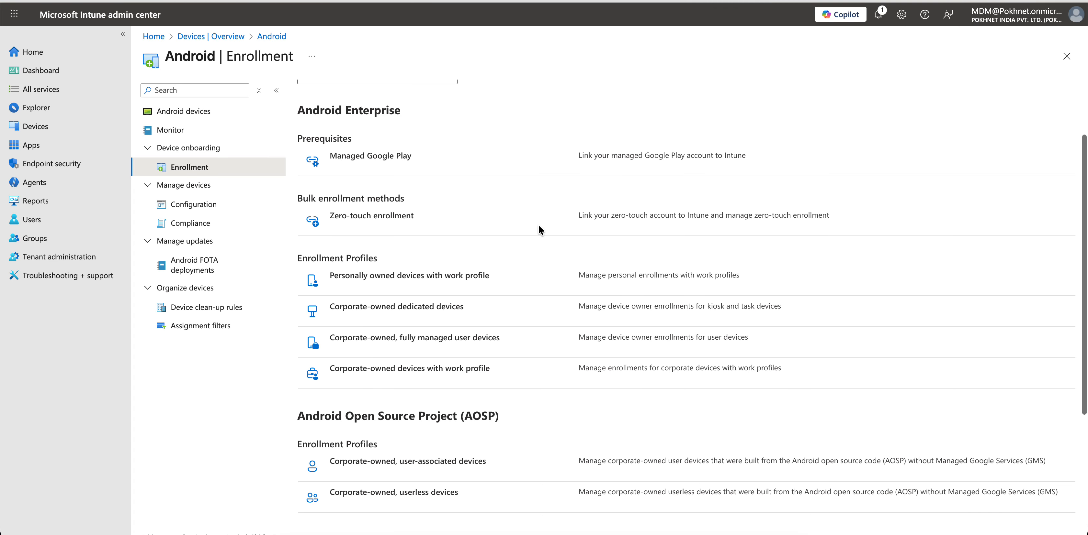
scroll(539, 231, "down", 5)
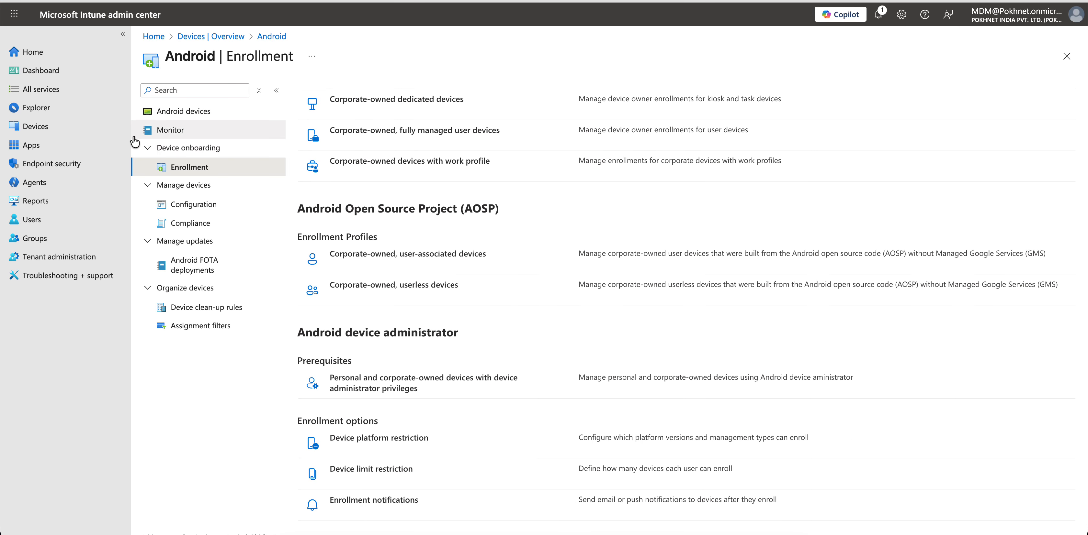
left_click(38, 145)
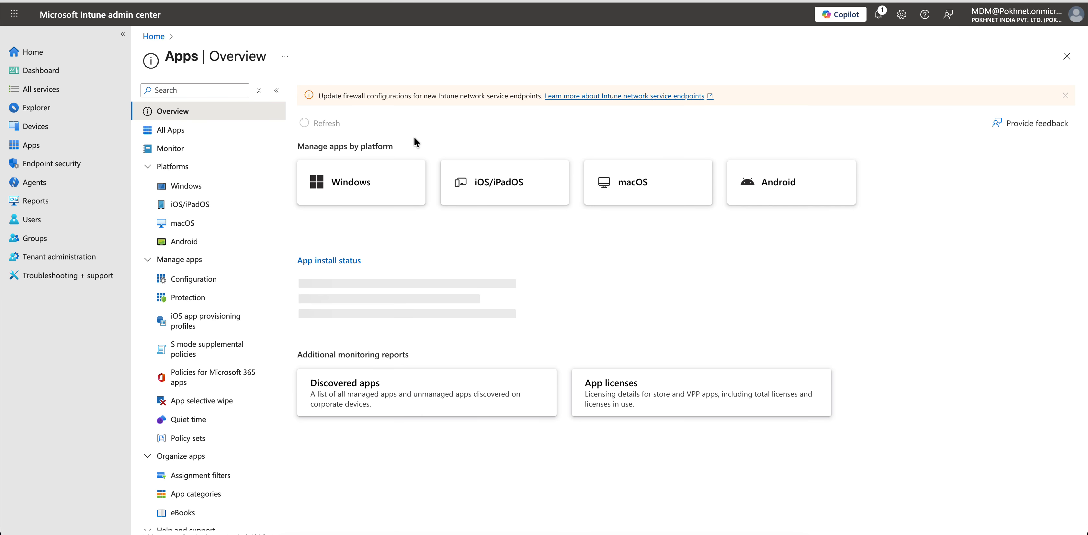
- Start creating an Android app with Managed Google Play app as the app type
left_click(774, 191)
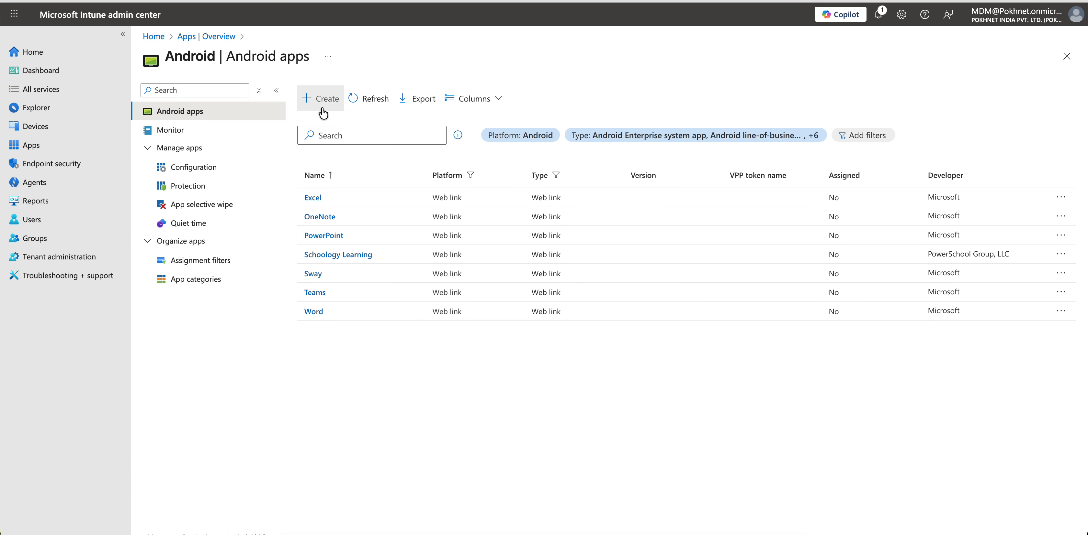
left_click(322, 108)
left_click(819, 98)
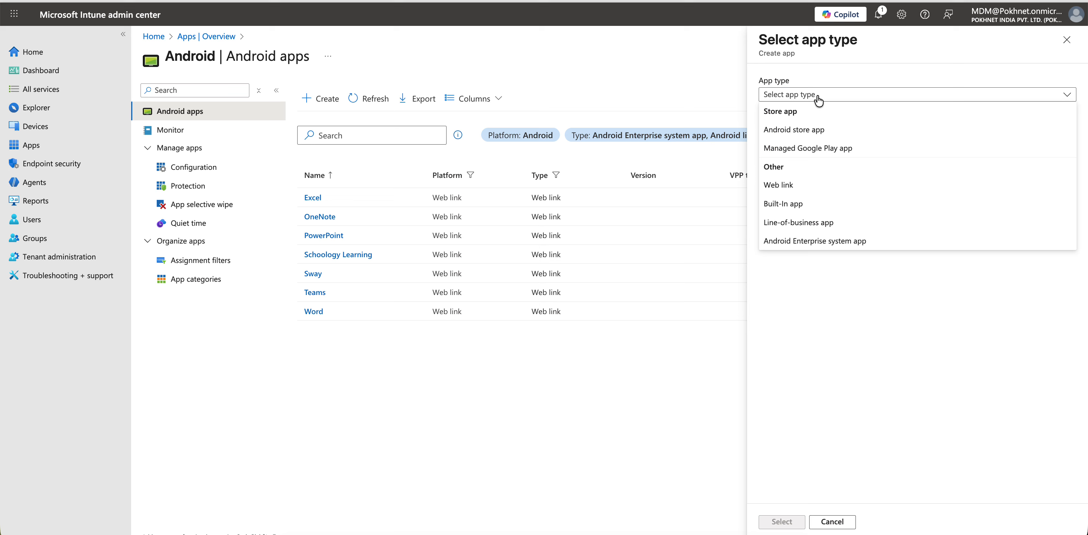
left_click(830, 148)
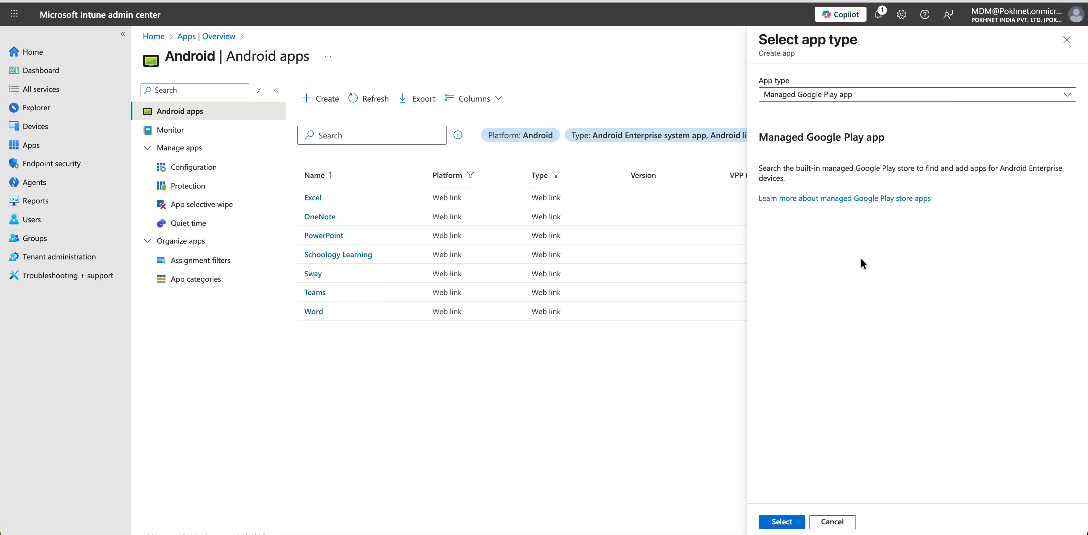
left_click(782, 526)
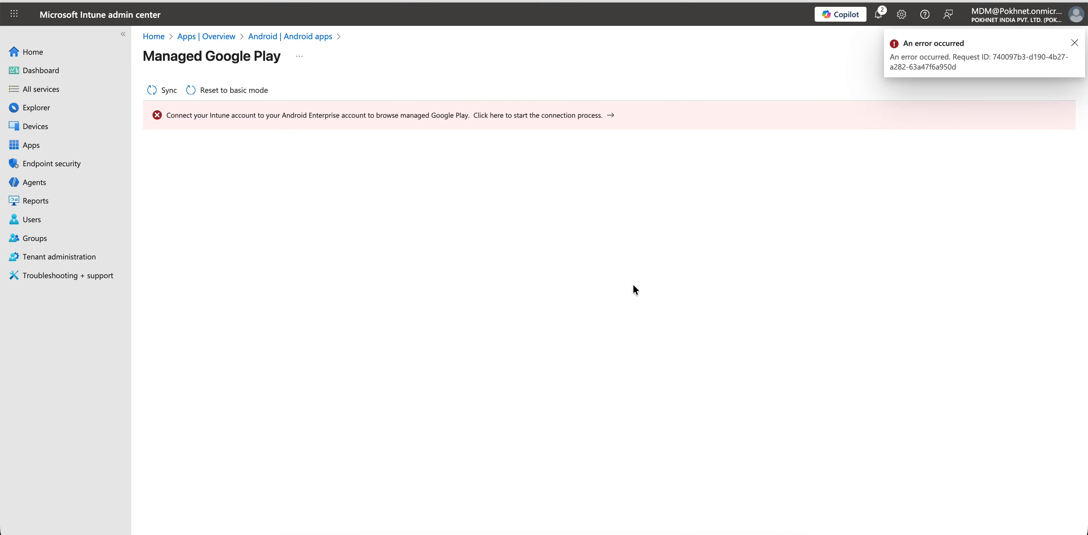
- Restart the Android app creation and pick Android store app as the type instead
left_click(316, 37)
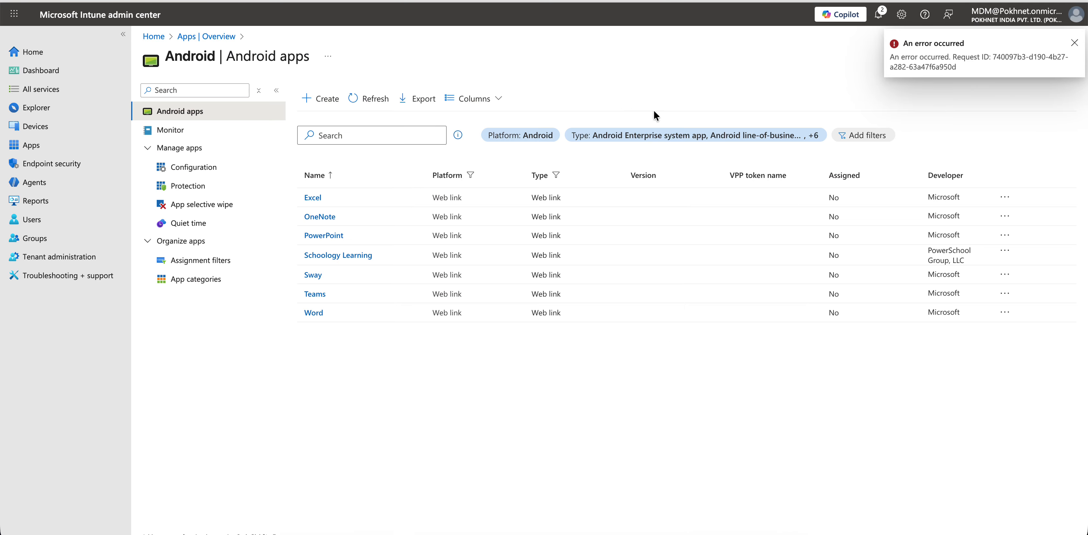
left_click(343, 98)
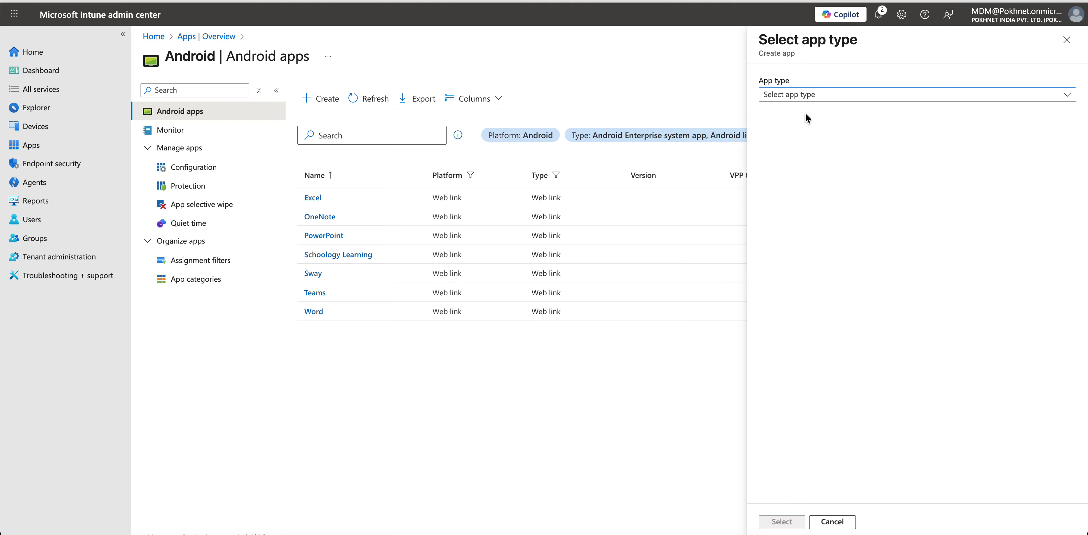
left_click(804, 95)
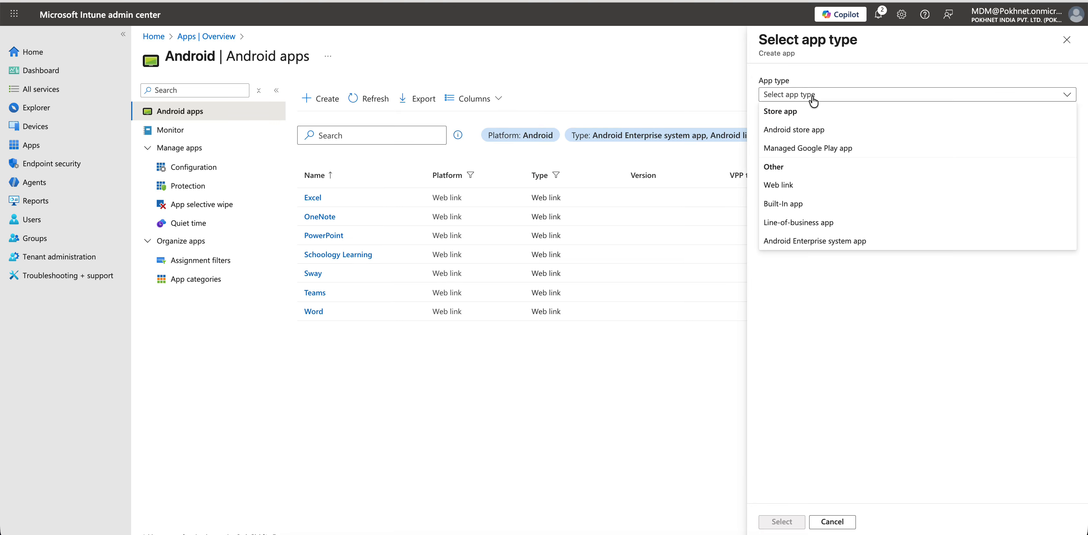
left_click(838, 155)
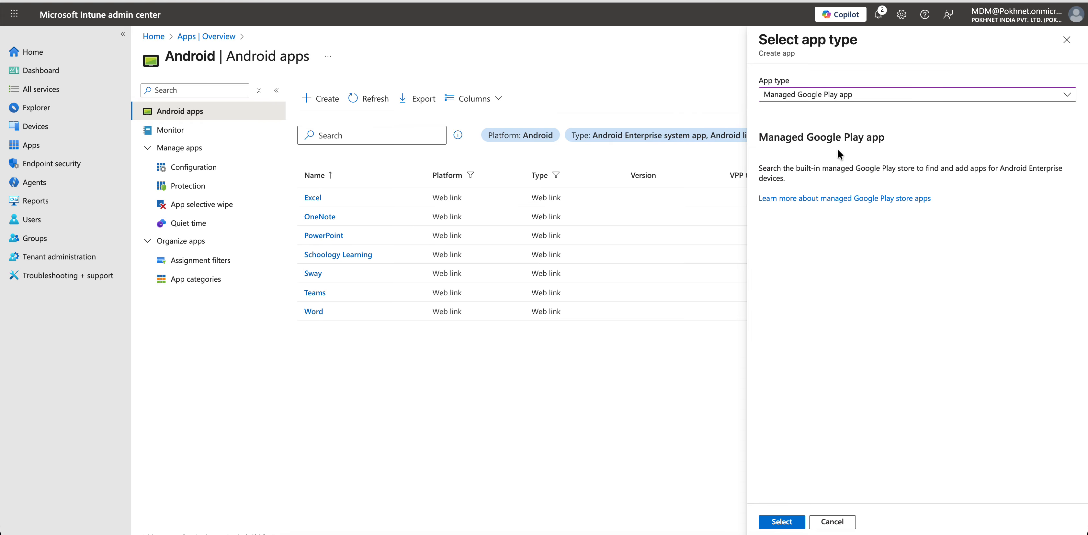
left_click(838, 95)
left_click(831, 129)
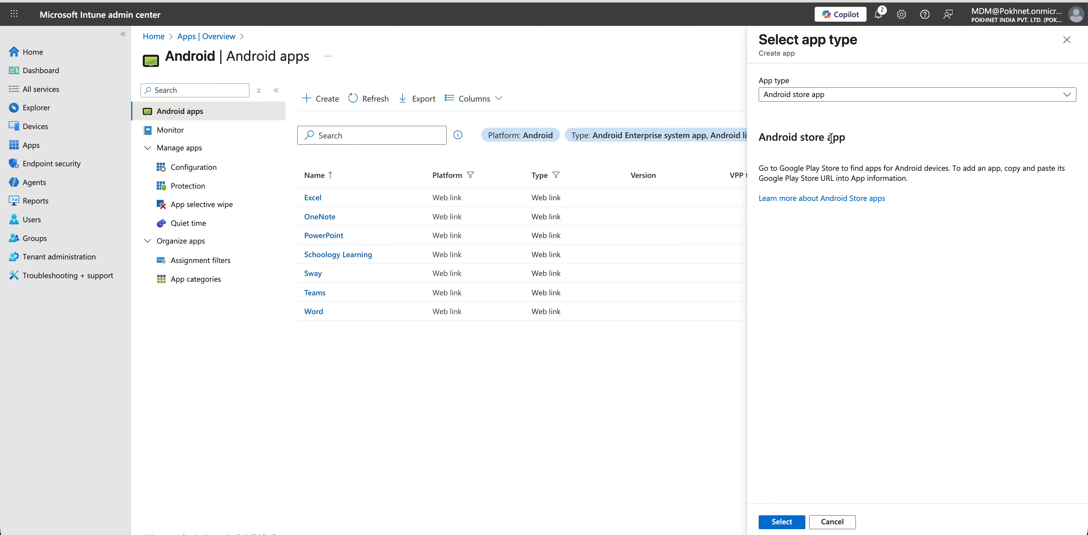
left_click(781, 525)
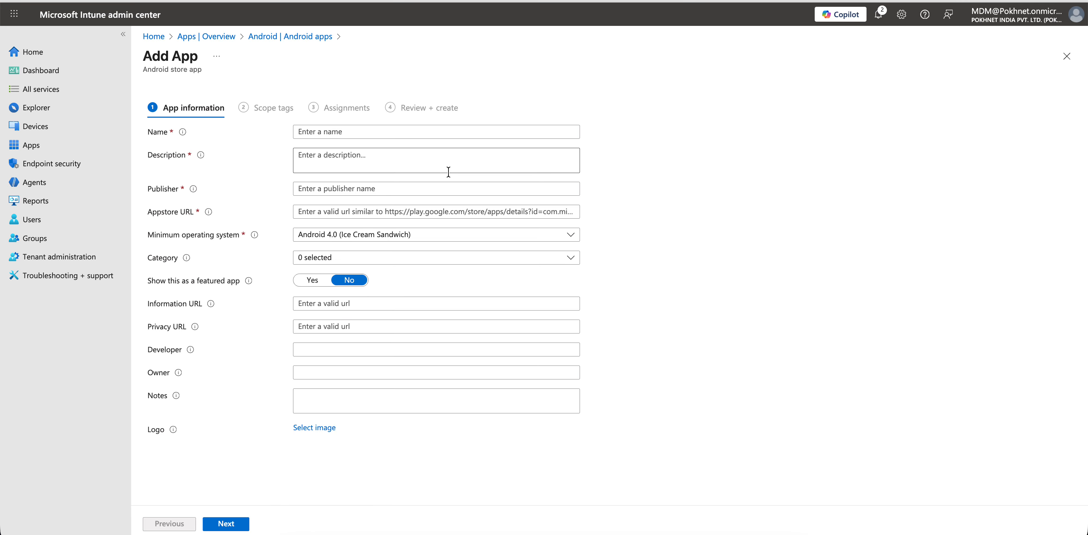
- Create the Android app once more with the Managed Google Play app type
left_click(313, 37)
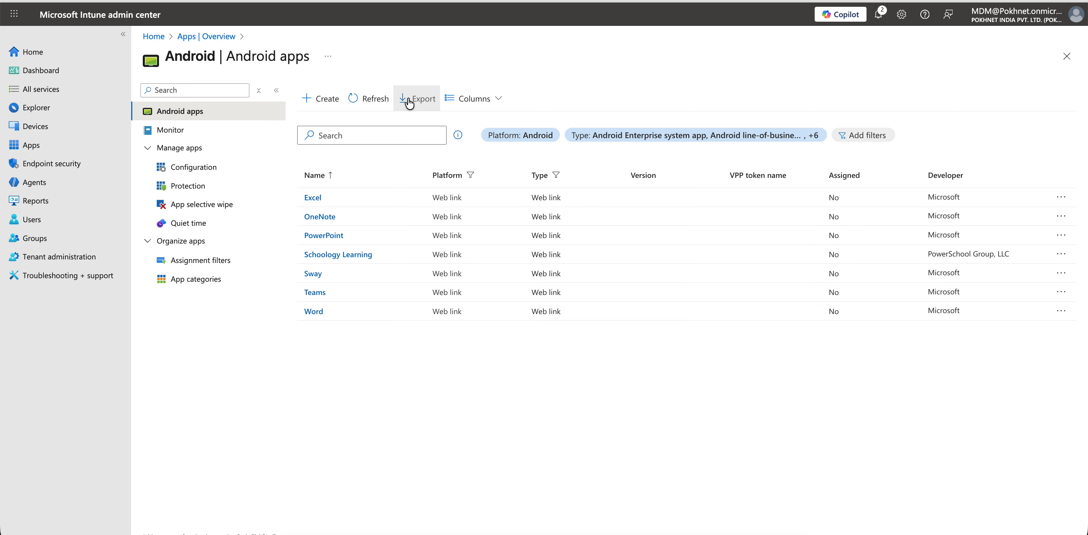
left_click(322, 100)
left_click(814, 103)
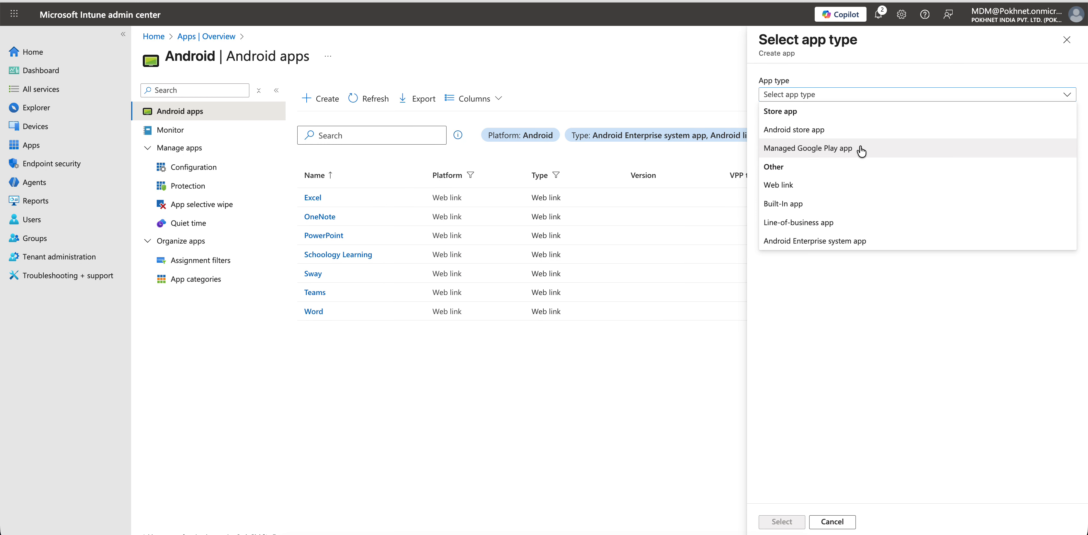
left_click(861, 150)
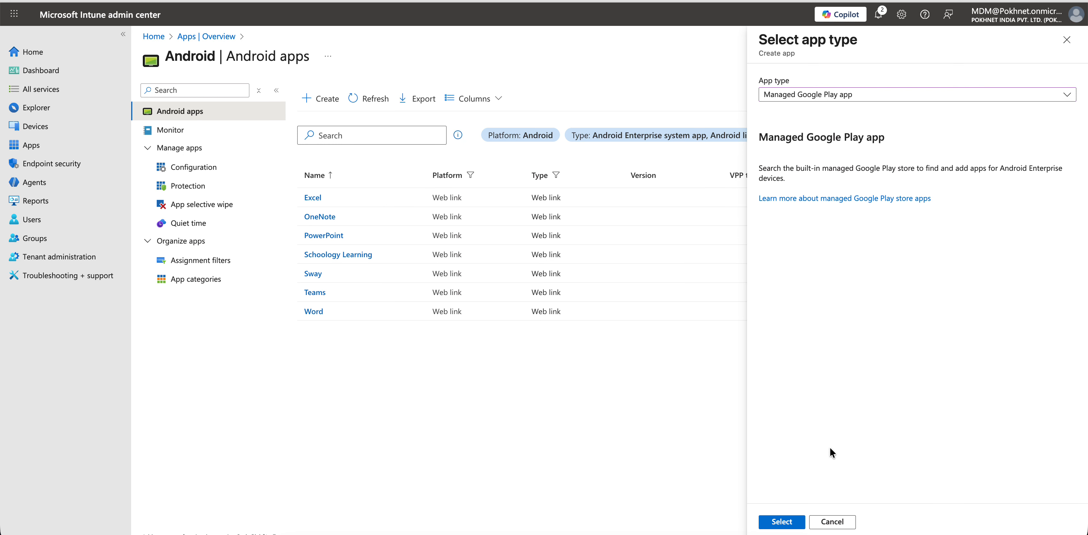
left_click(776, 524)
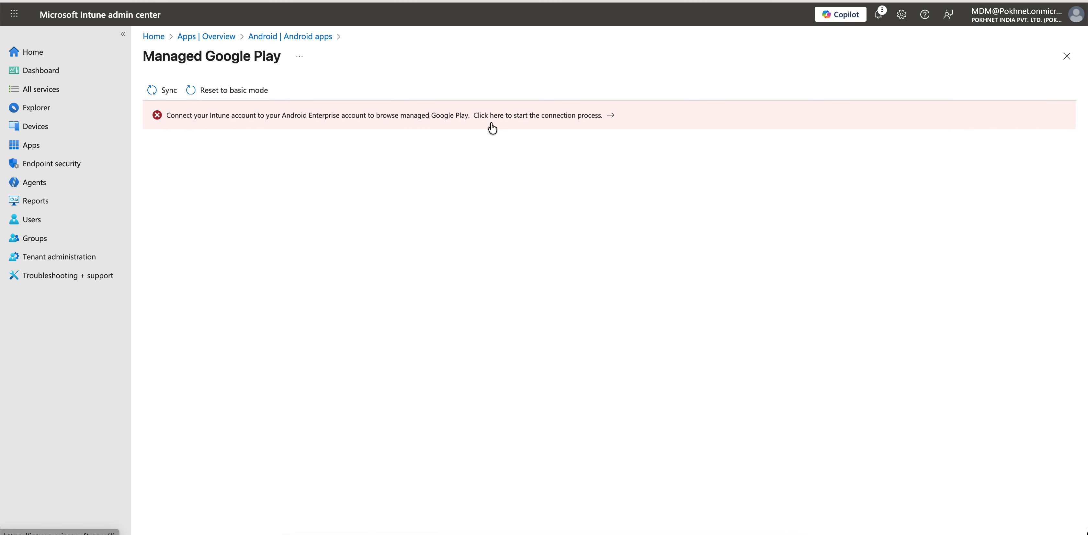
- Agree to Microsoft sharing data with Google and launch 'Connect to Google now'
left_click(526, 123)
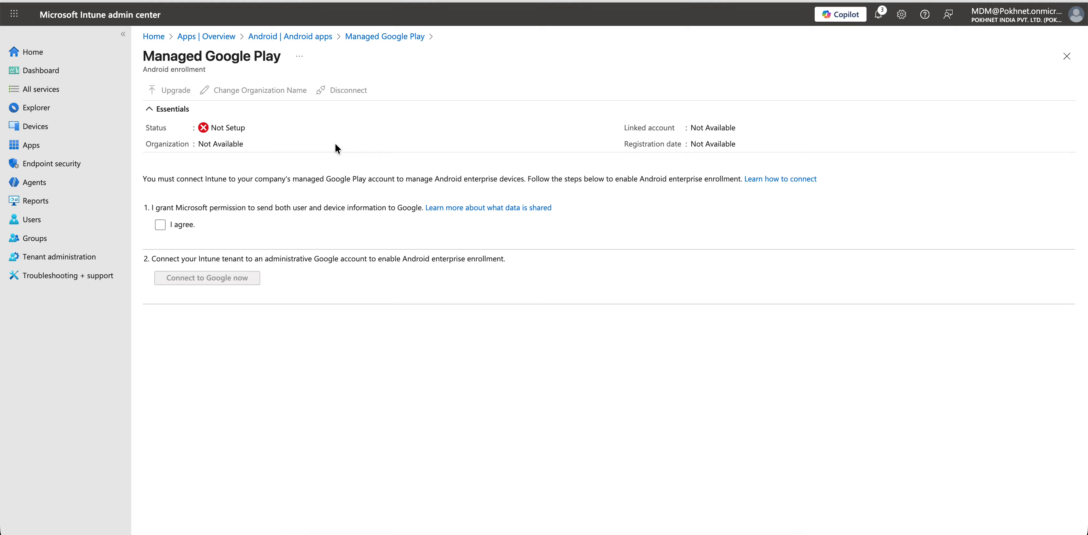
left_click(160, 225)
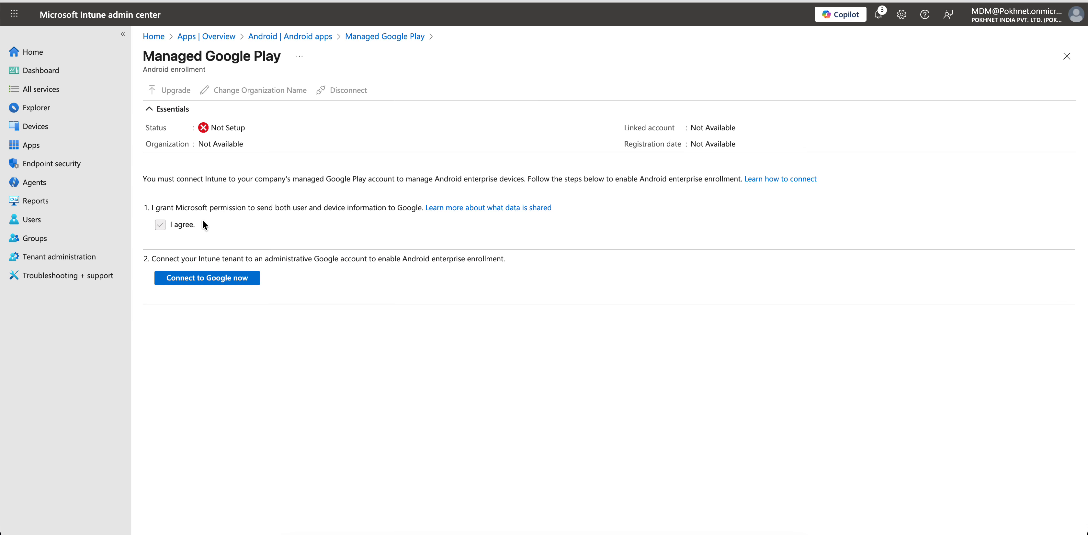
left_click(228, 278)
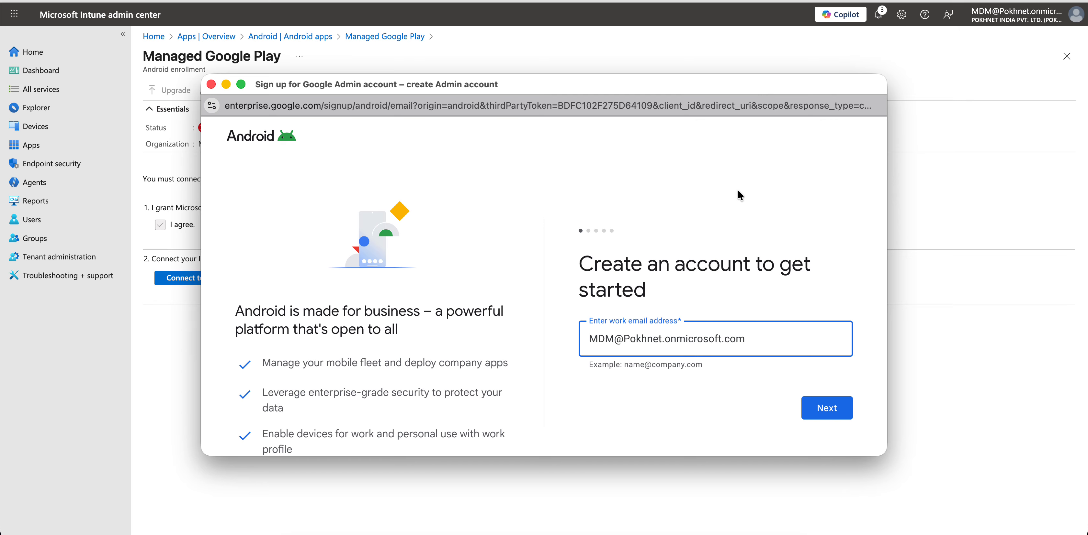
- Replace the suggested work email with a personal Gmail address
scroll(723, 210, "down", 1)
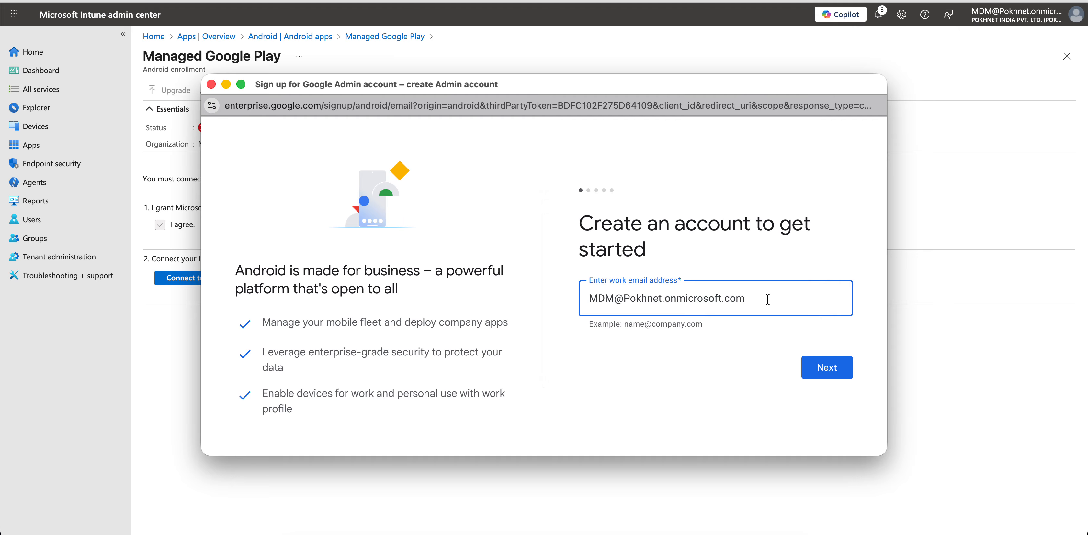
left_click_drag(768, 300, 618, 302)
key("BackSpace")
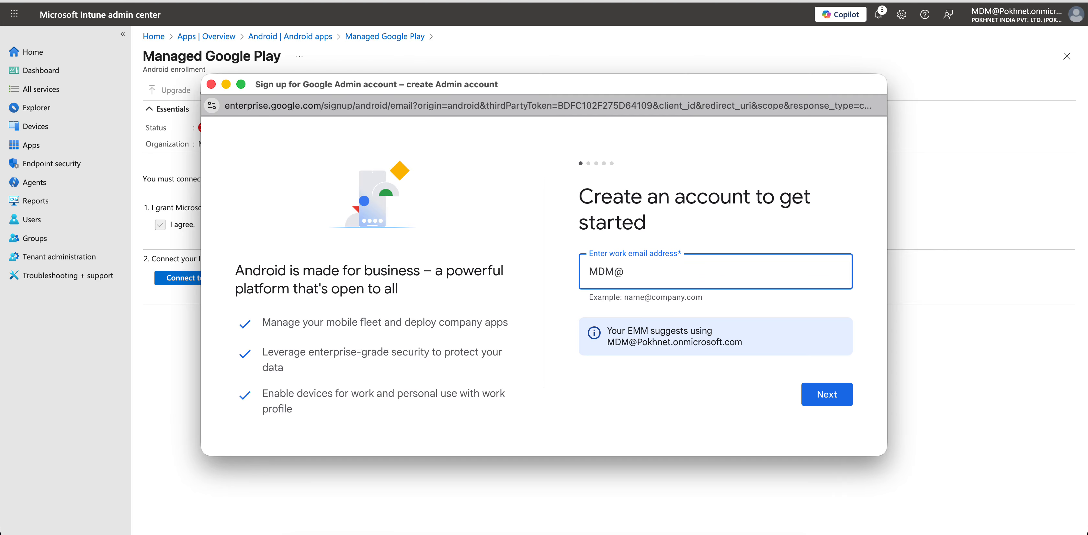
key("BackSpace")
type("x")
key("BackSpace")
key("BackSpace")
key("BackSpace")
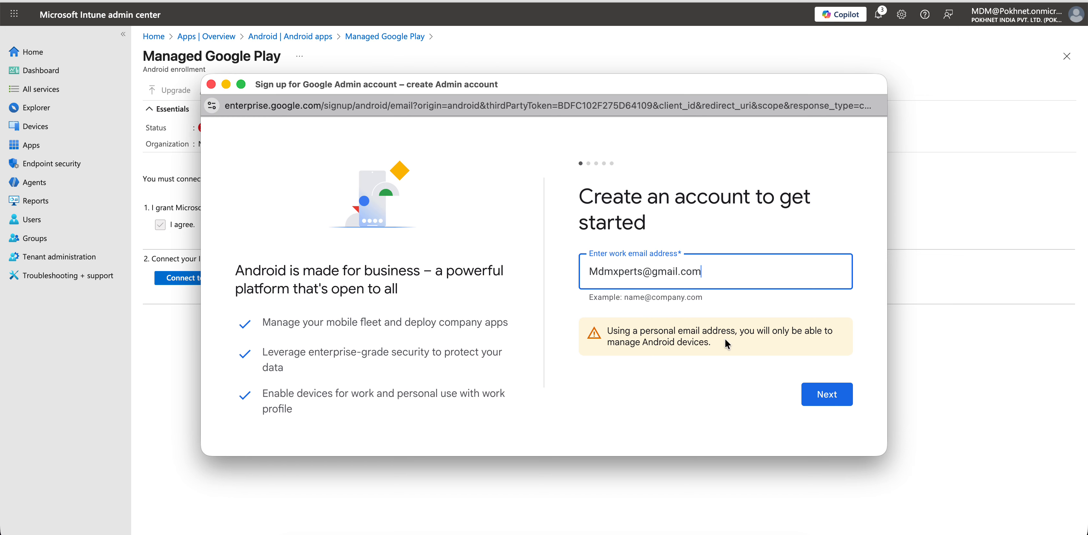
- Review the personal-email warning and submit the Gmail address with Next
left_click_drag(711, 342, 625, 343)
left_click(713, 270)
left_click_drag(702, 271, 718, 299)
left_click(738, 276)
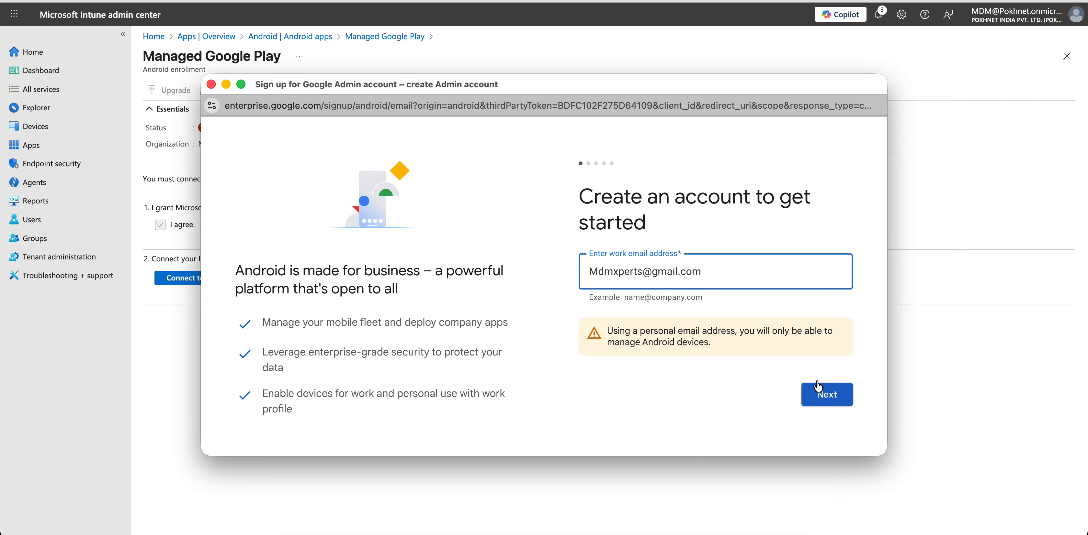
left_click(826, 397)
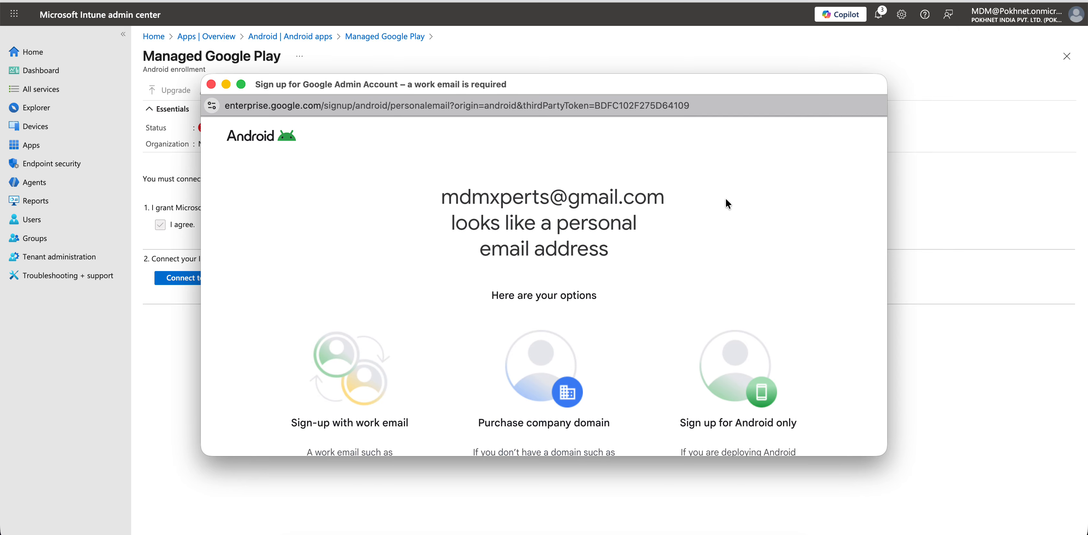
- Read the personal-email options and choose 'Sign up for Android only'
scroll(725, 196, "down", 2)
scroll(703, 173, "down", 5)
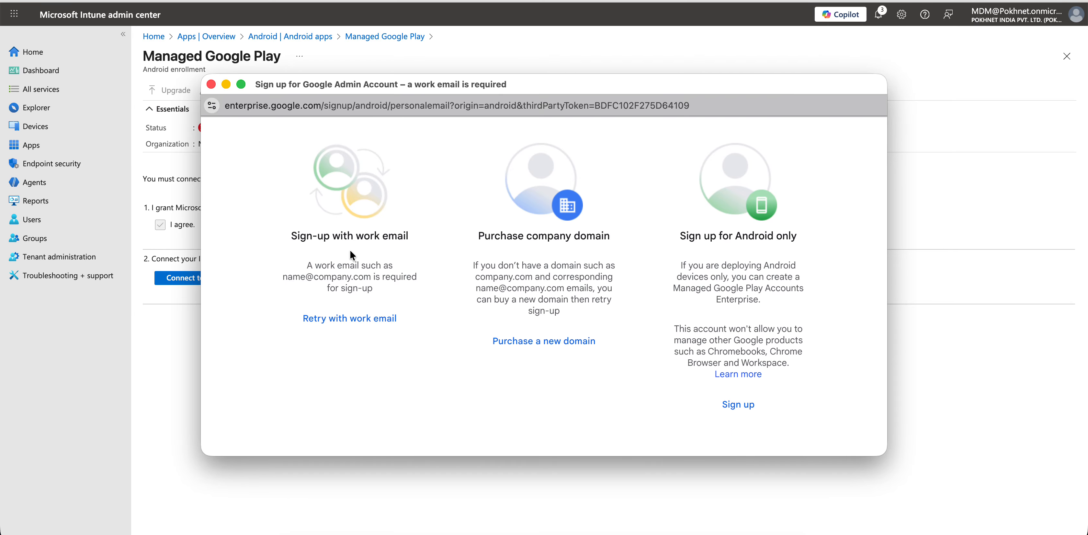
left_click_drag(313, 270, 416, 291)
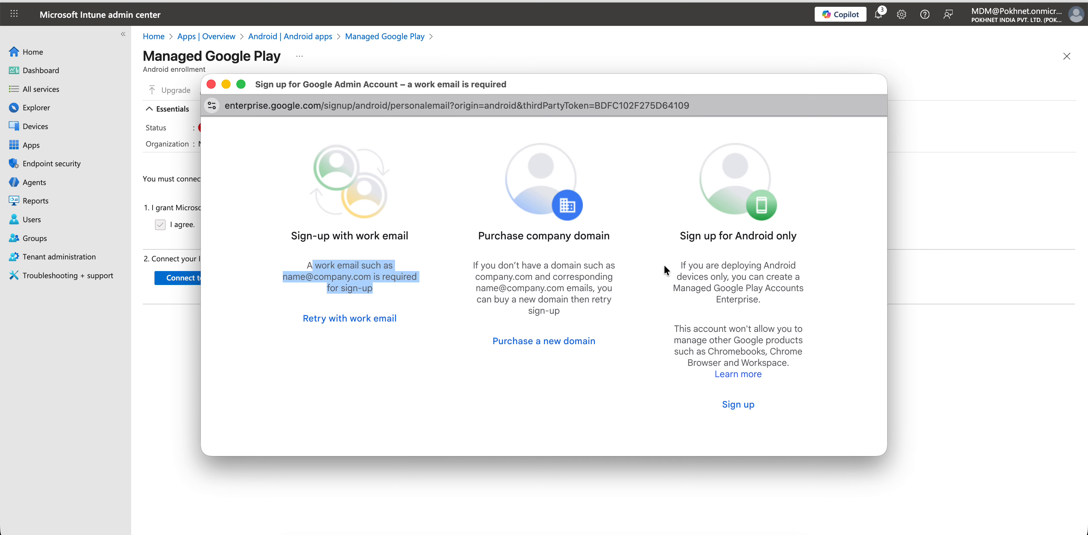
left_click_drag(704, 277, 785, 292)
left_click(804, 310)
scroll(804, 311, "down", 1)
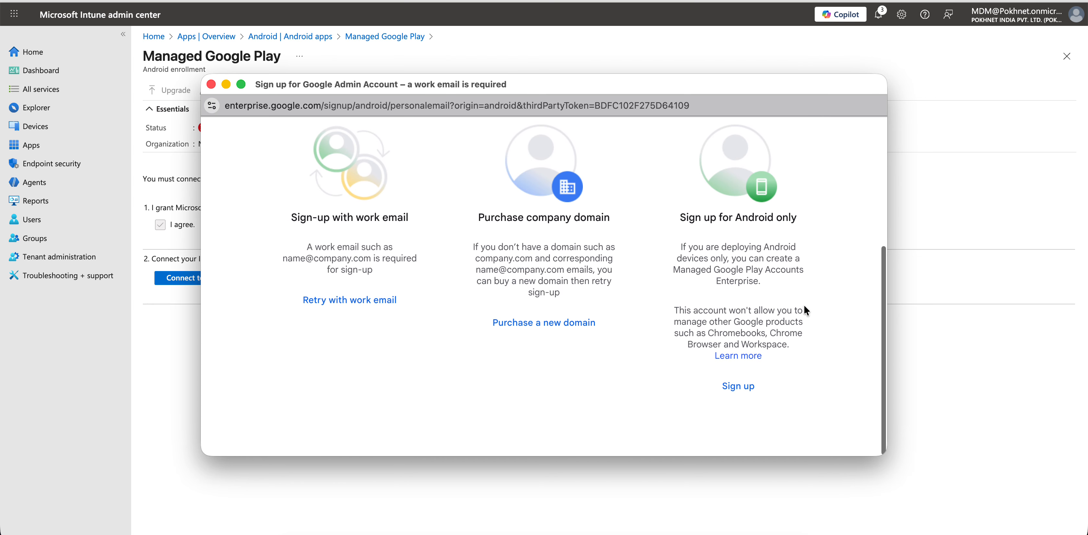
left_click_drag(709, 219, 783, 219)
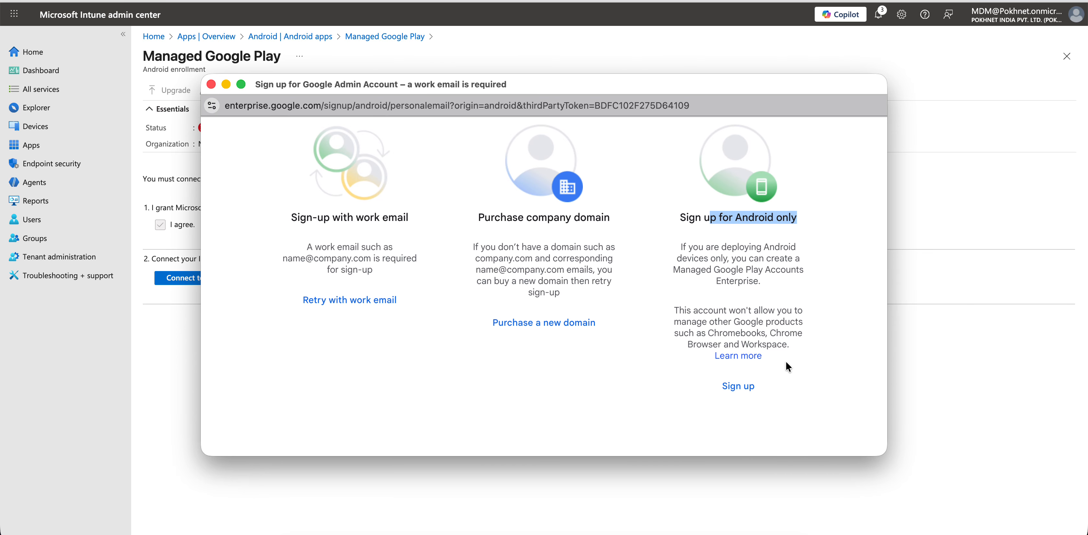
left_click(746, 387)
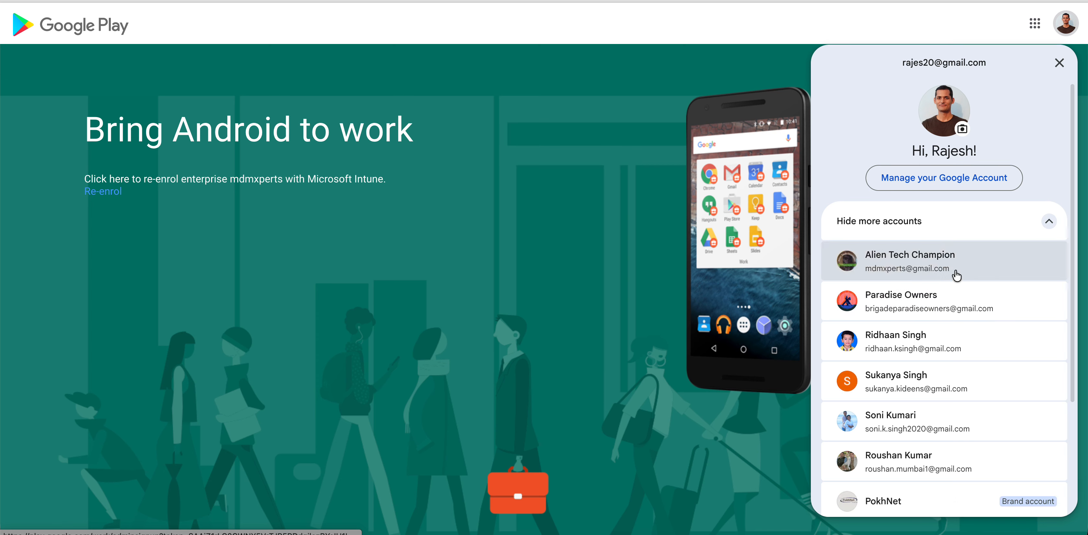
- Continue with the Gmail account, get started, and enter 'MDMXperts' as the business name
left_click(971, 259)
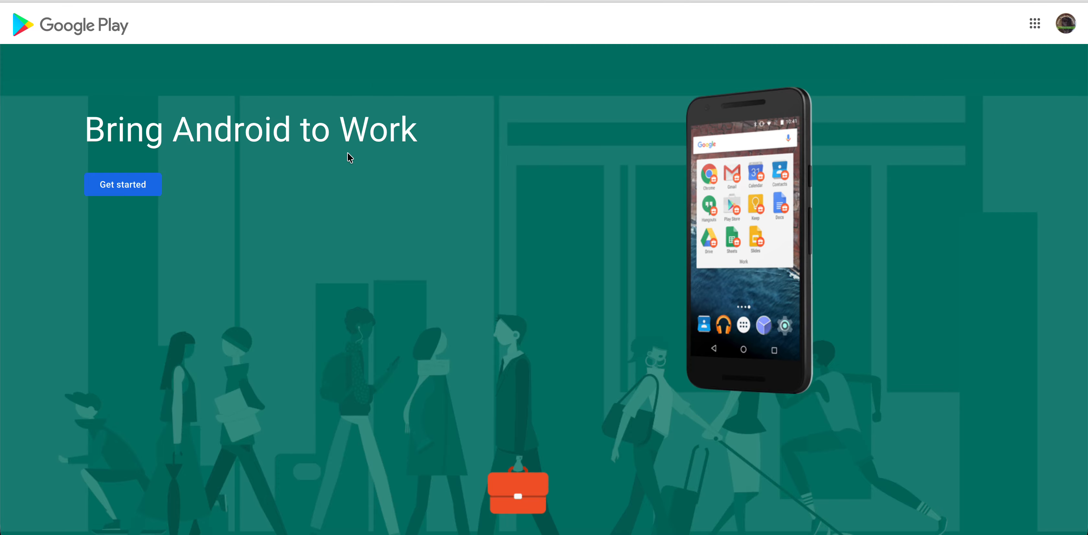
left_click(125, 184)
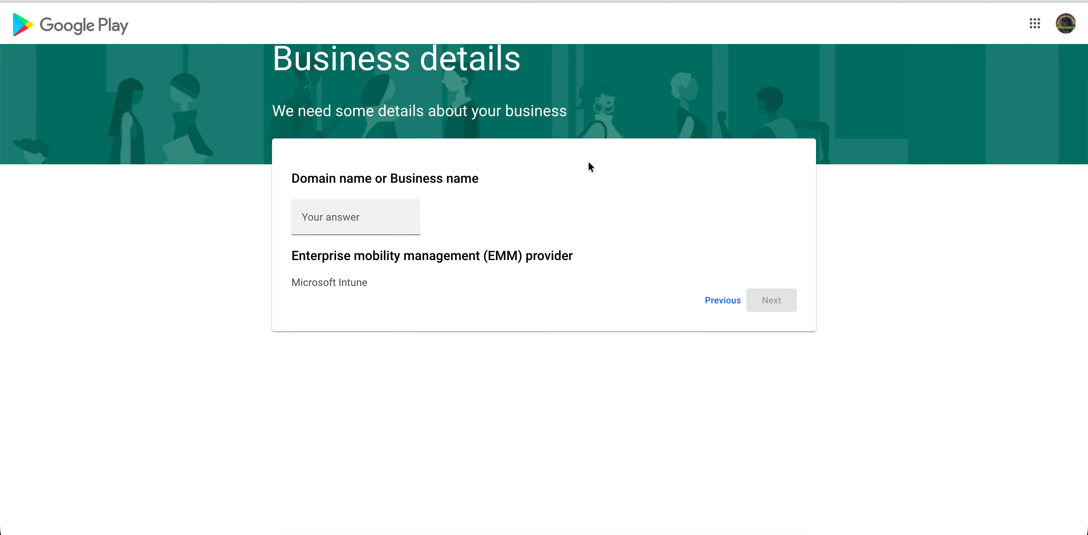
left_click(367, 215)
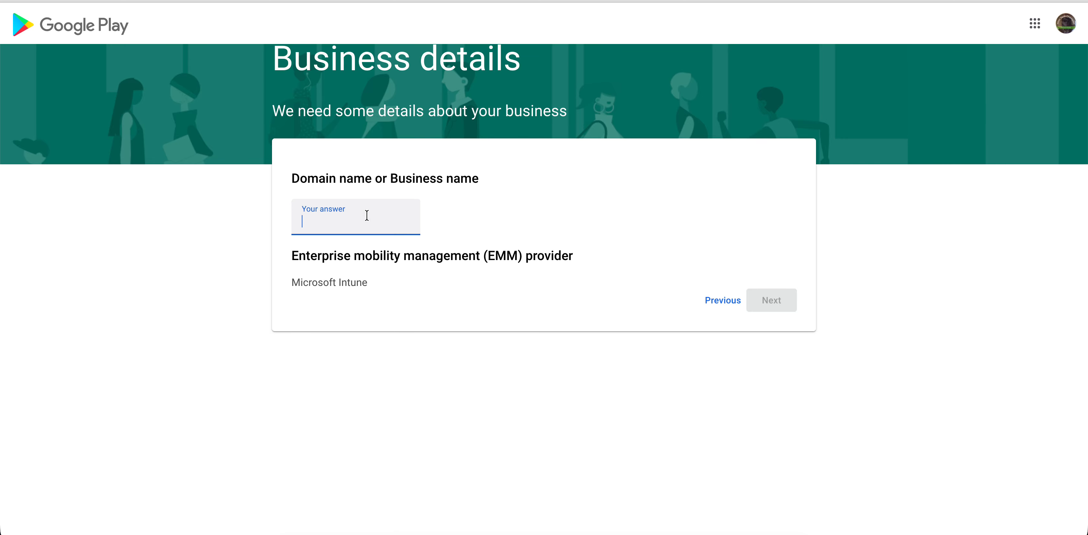
type("MDMXperts")
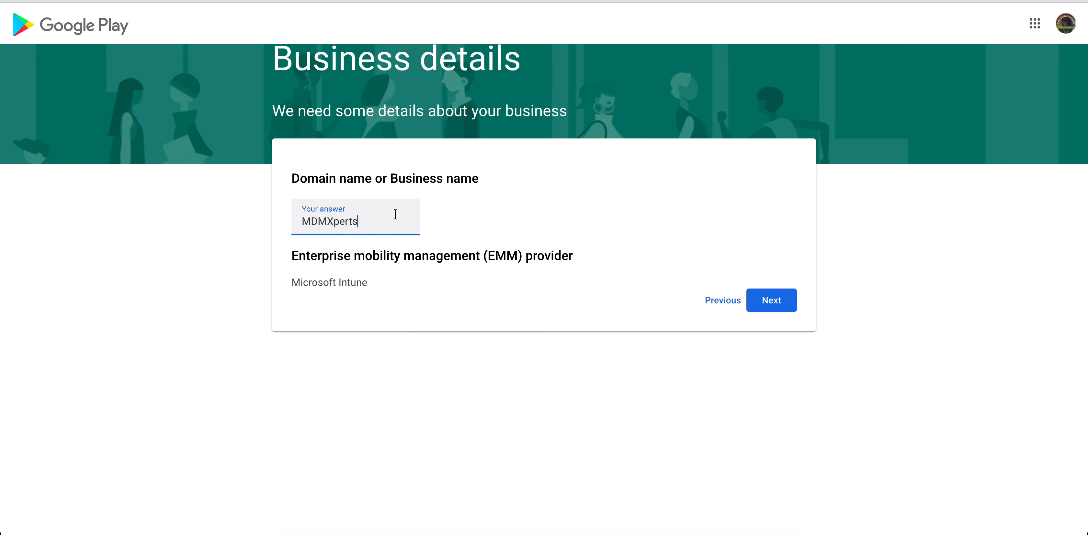
- On Contact details, accept the Managed Google Play agreement, confirm, and complete registration
left_click(771, 300)
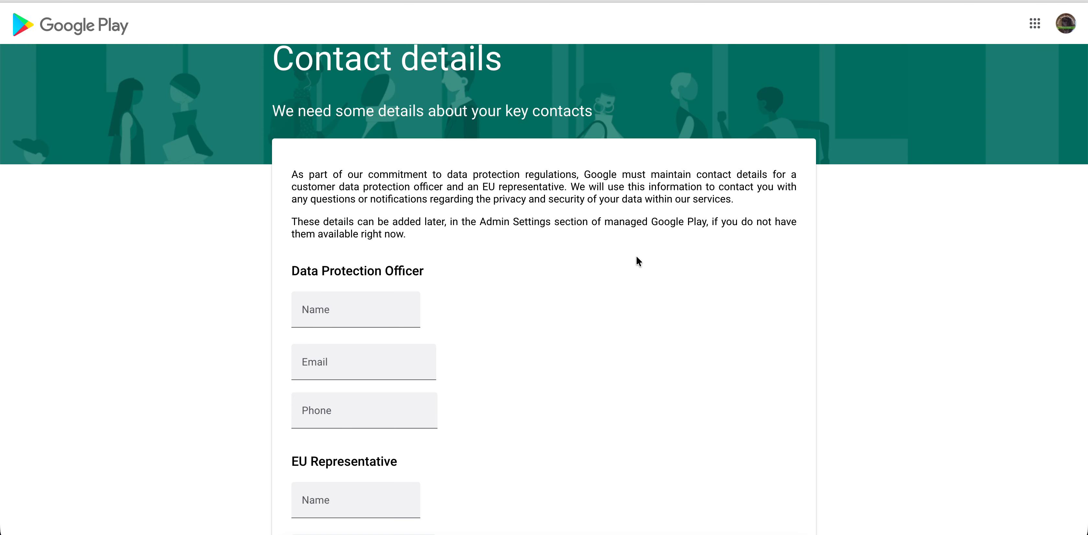
scroll(626, 260, "down", 5)
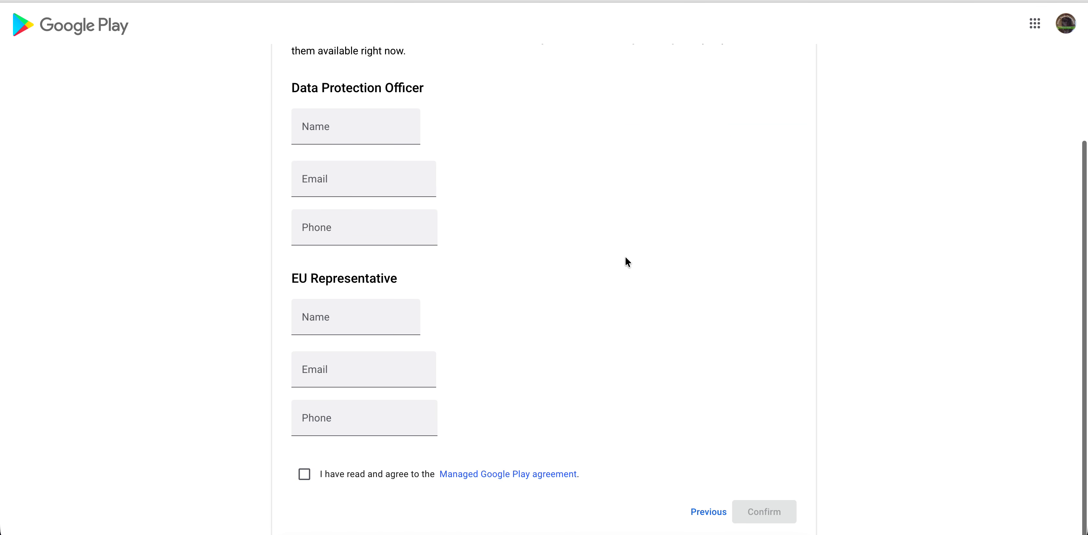
left_click(374, 481)
left_click(741, 515)
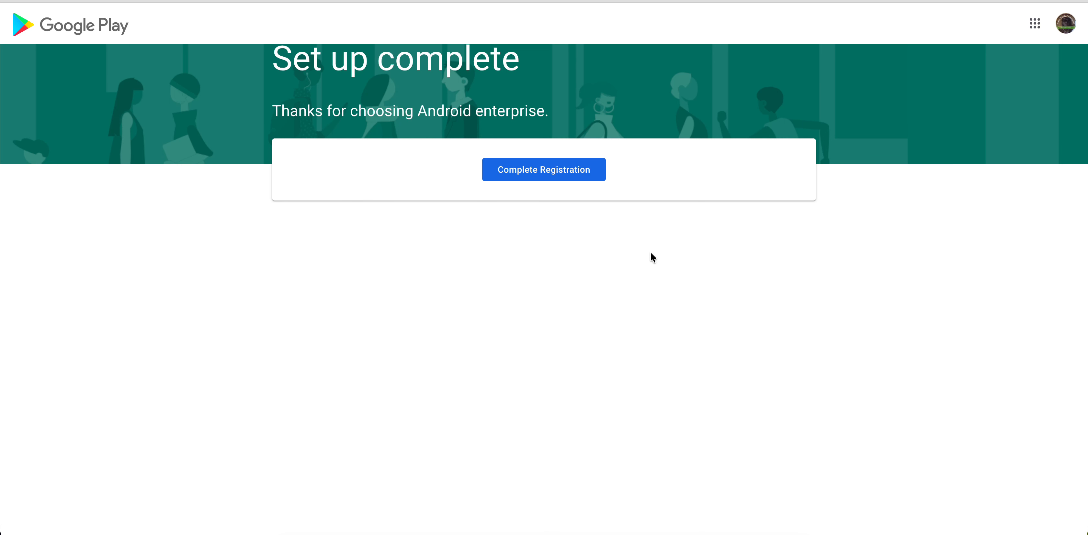
left_click(560, 179)
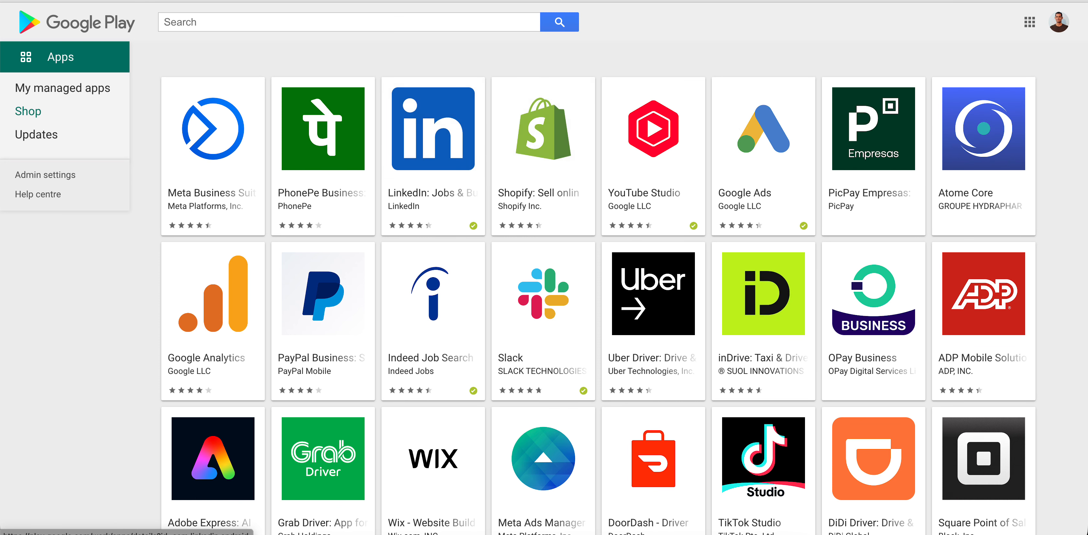
- Switch to the enterprise Google account and open My managed apps
left_click(1058, 22)
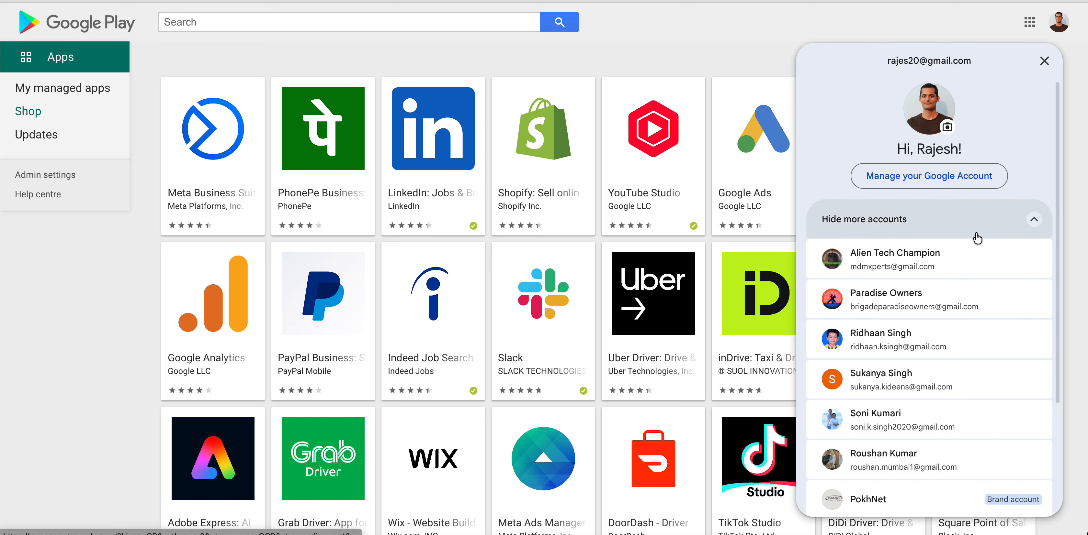
left_click(925, 276)
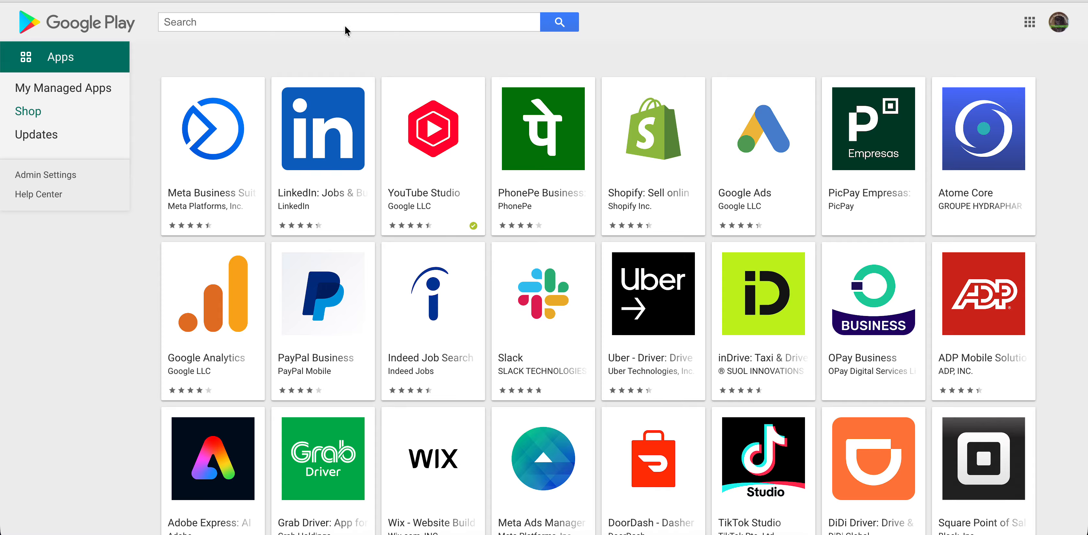
left_click(112, 89)
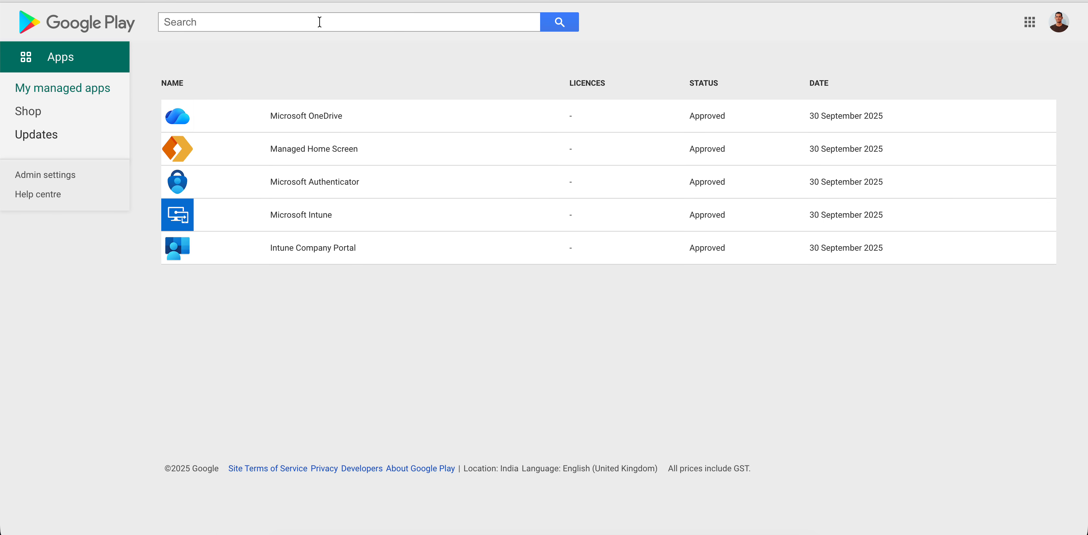
- Unapprove Managed Home Screen from its app page and return to My managed apps
left_click(304, 22)
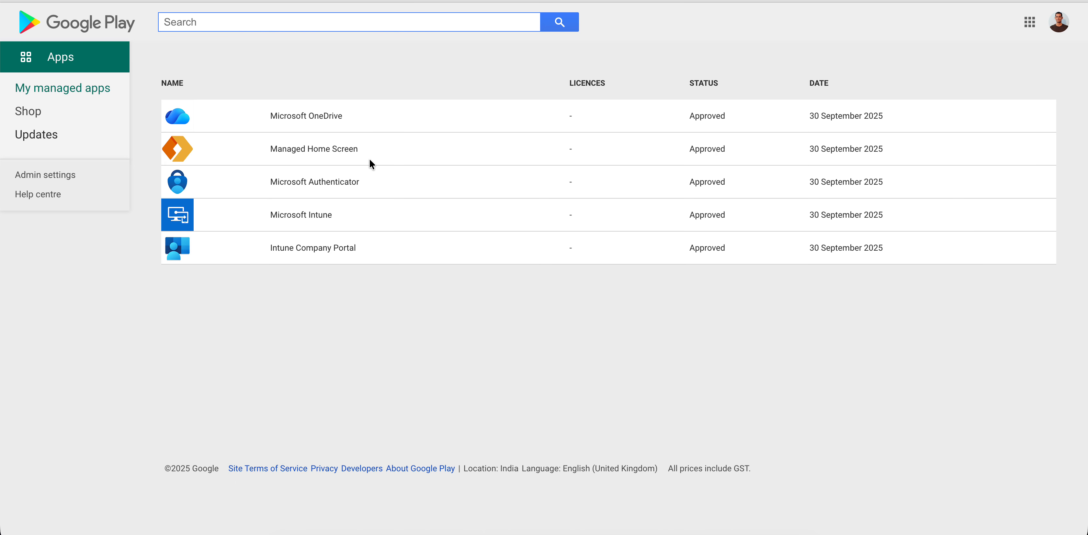
left_click(304, 160)
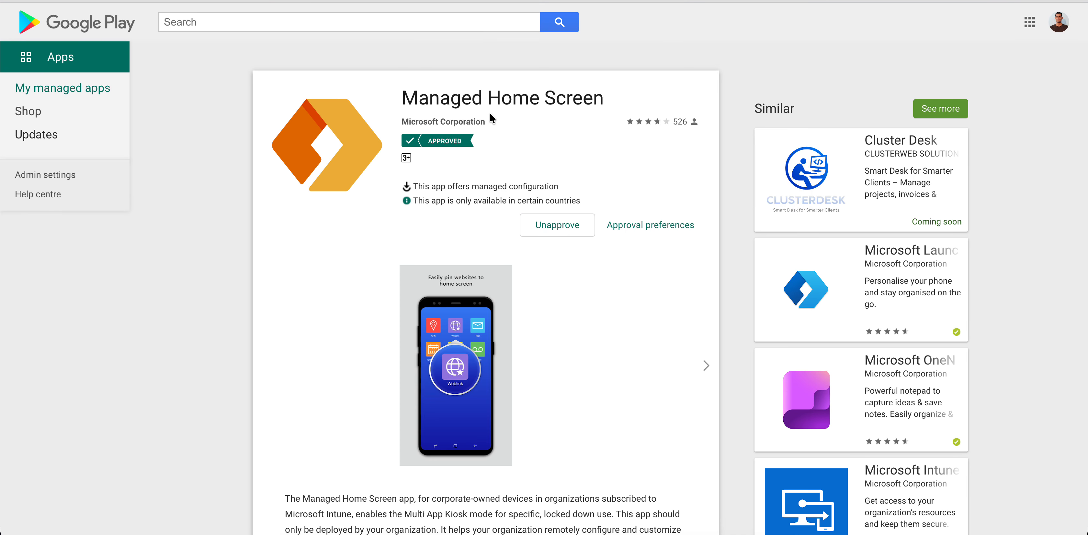
left_click(563, 232)
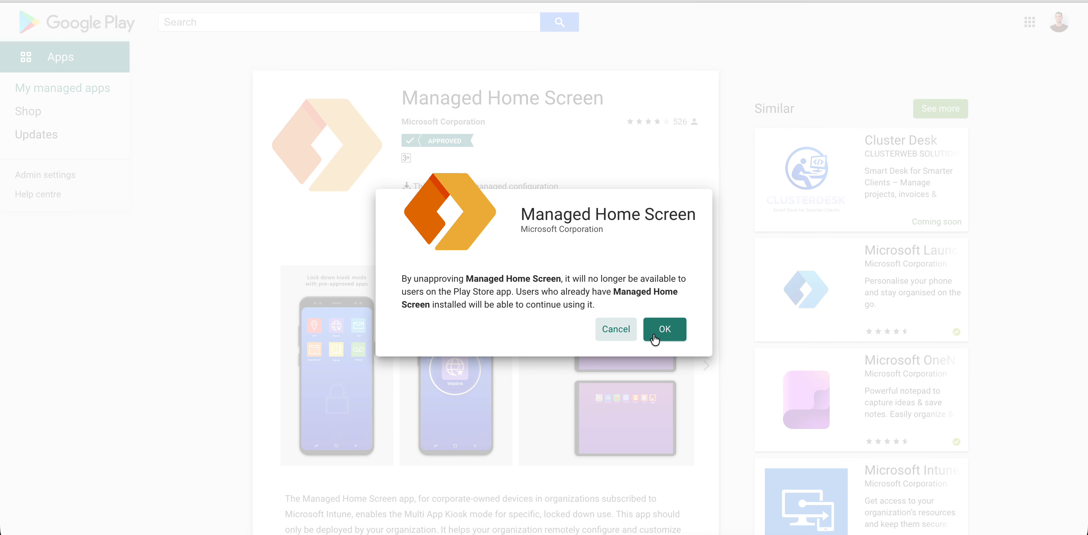
left_click(652, 332)
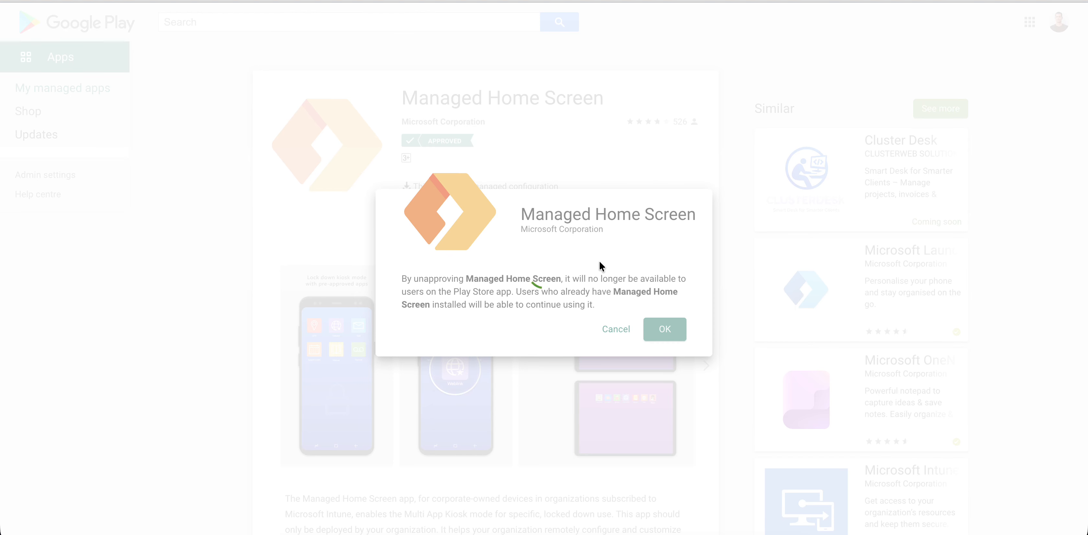
left_click(670, 324)
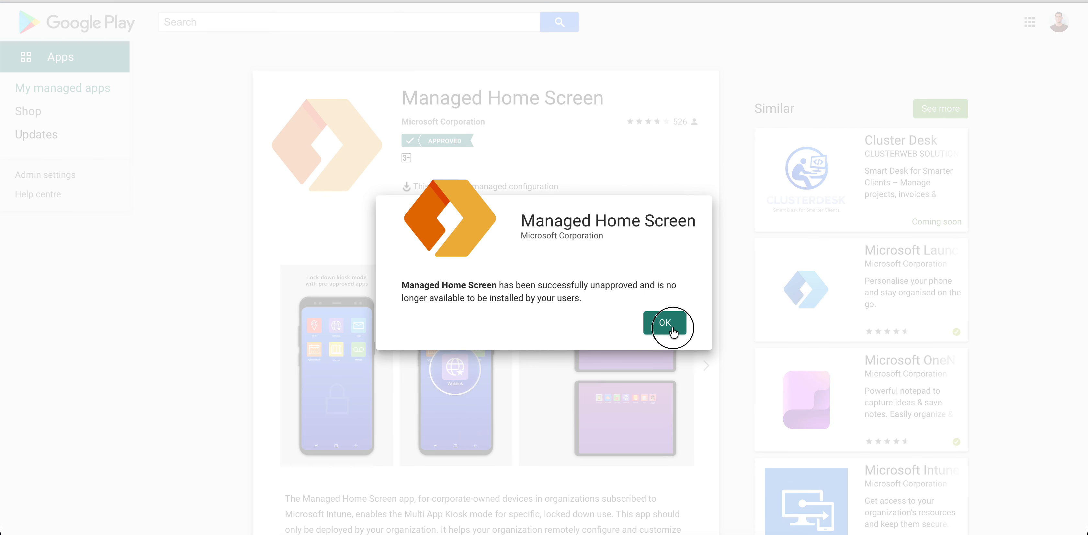
left_click(69, 92)
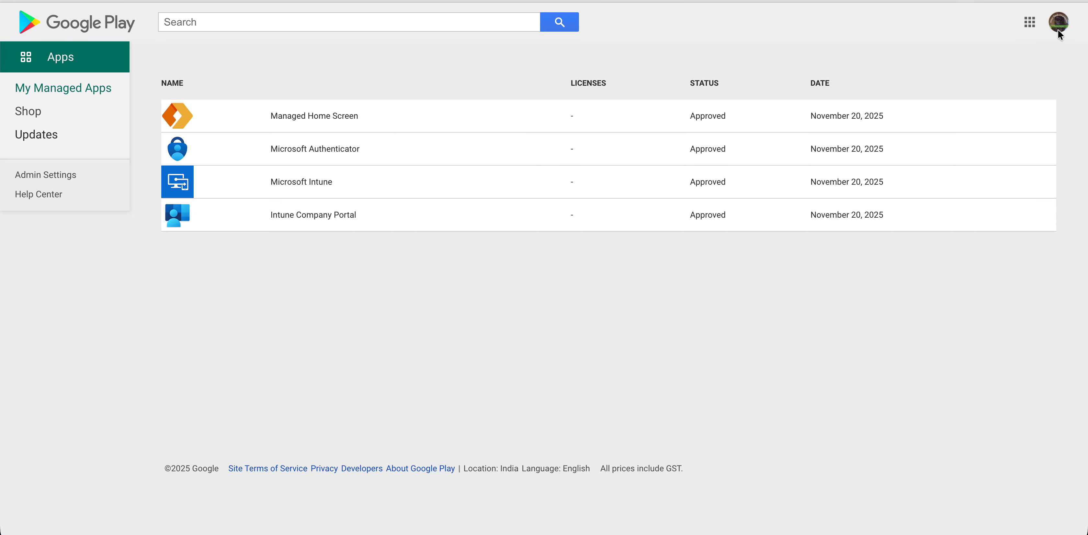
- Repeat the Managed Home Screen unapproval, dismiss the success message, and go back to My managed apps
left_click(826, 34)
left_click(324, 116)
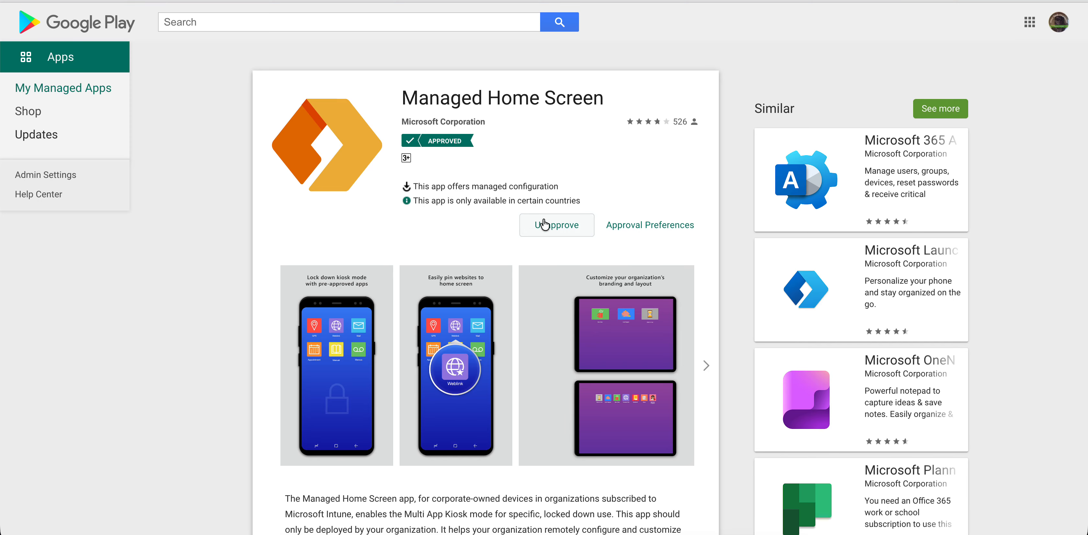
left_click(545, 224)
left_click(665, 330)
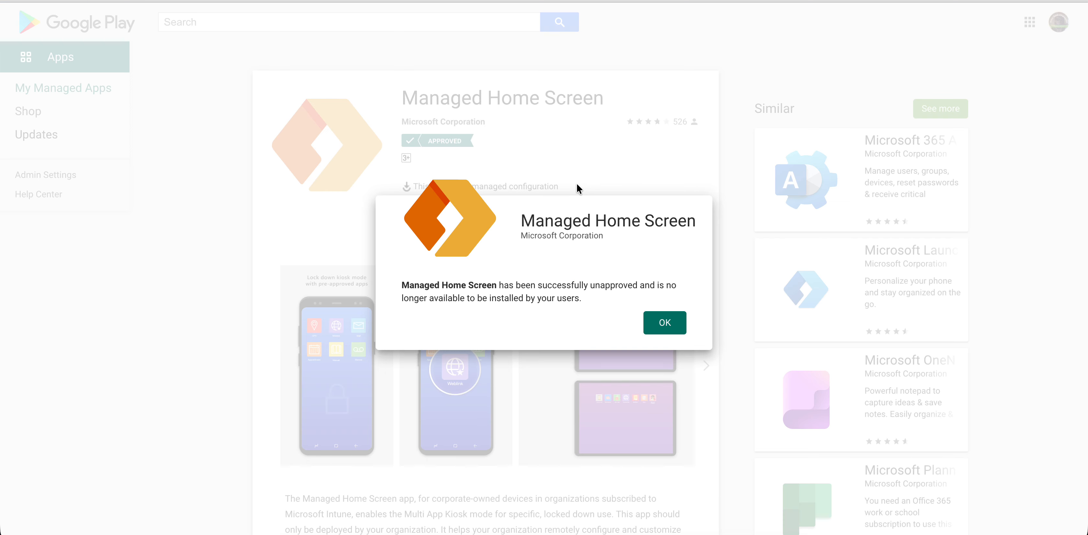
left_click(669, 328)
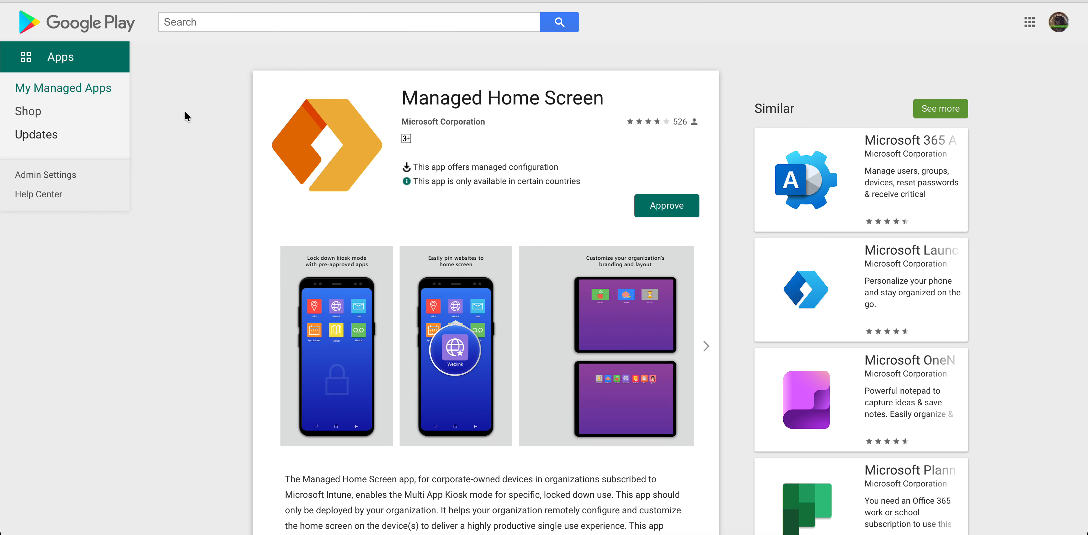
left_click(94, 91)
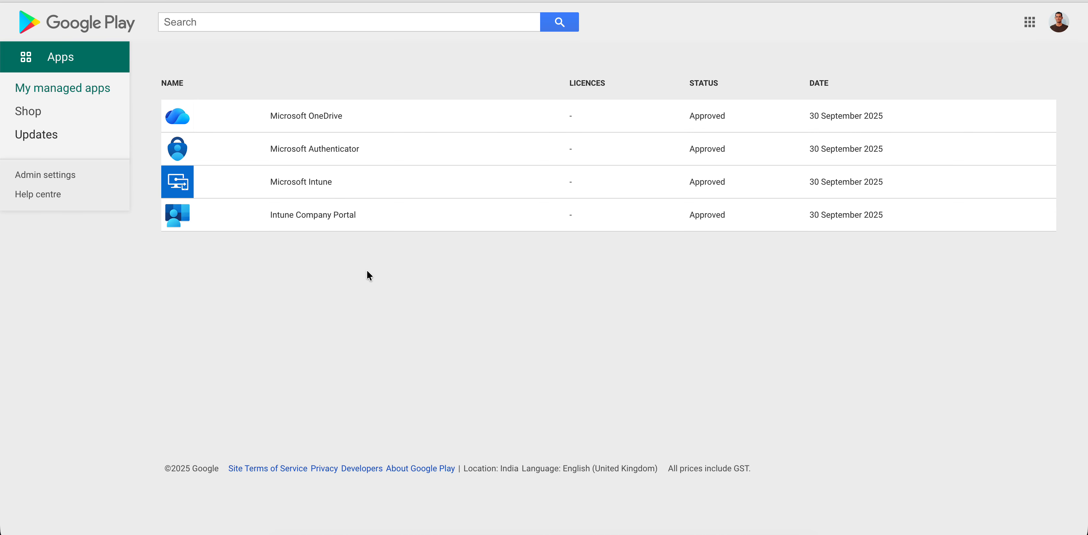
- Unapprove the Microsoft Intune app in Managed Google Play and return to My managed apps
left_click(315, 183)
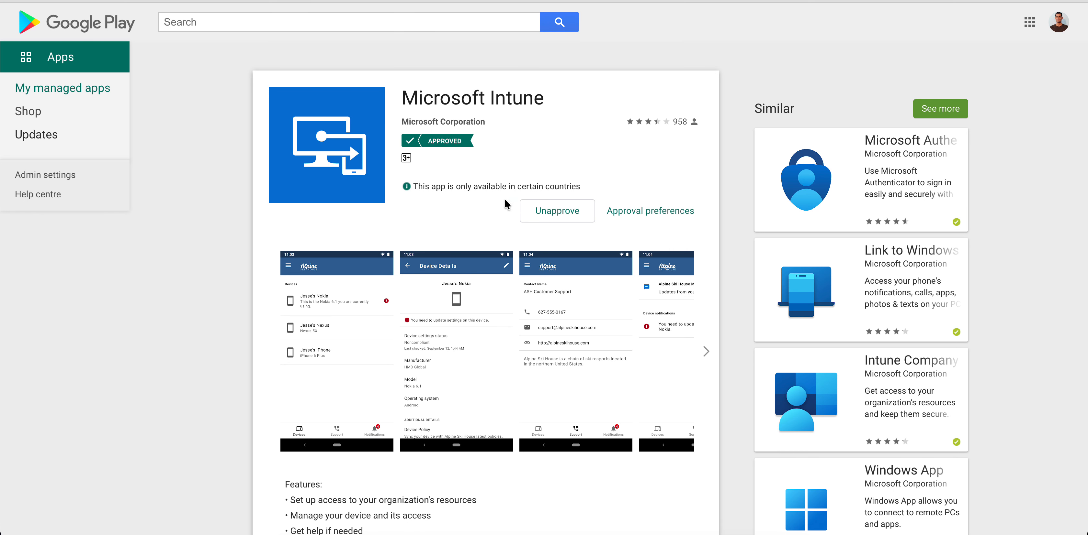
left_click(541, 213)
left_click(657, 323)
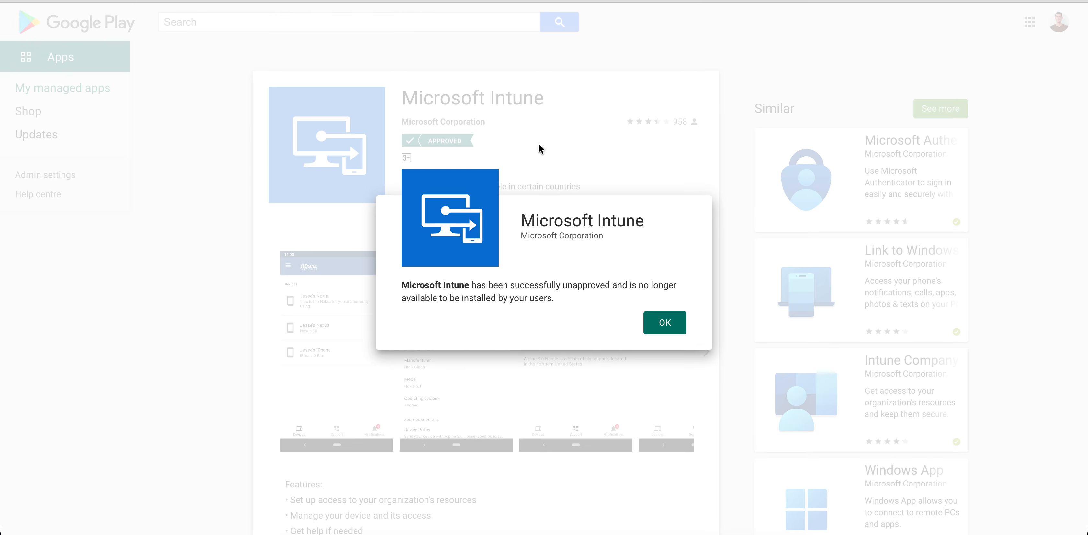
left_click(657, 324)
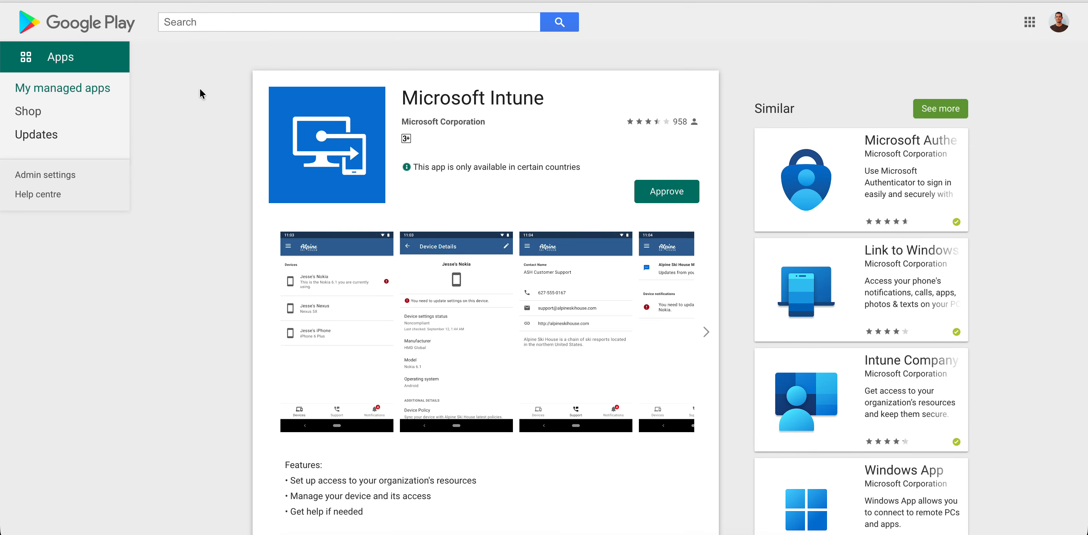
left_click(101, 86)
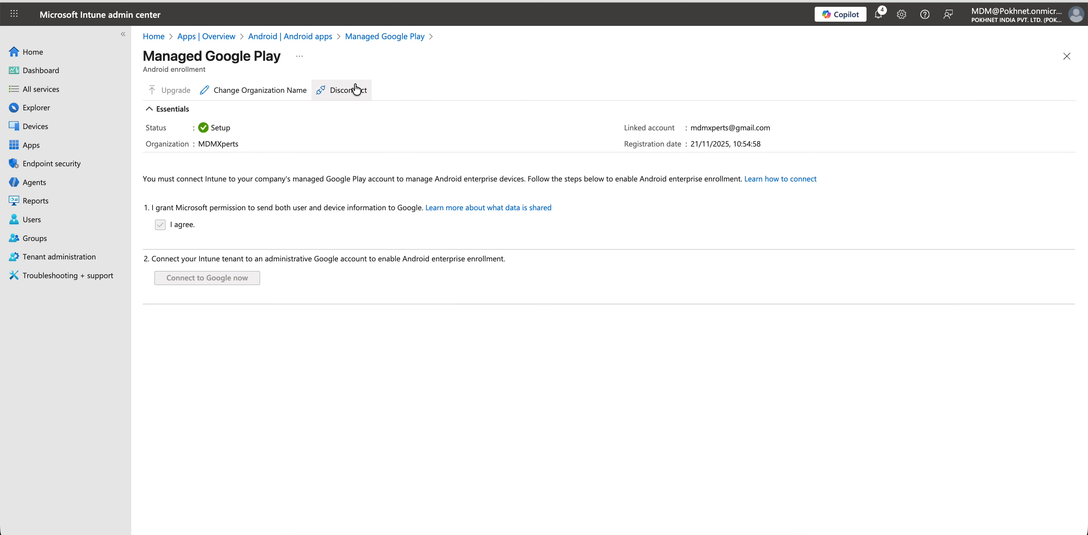
- Leave the Managed Google Play page, discarding unsaved edits, and open Tenant administration status
left_click(349, 37)
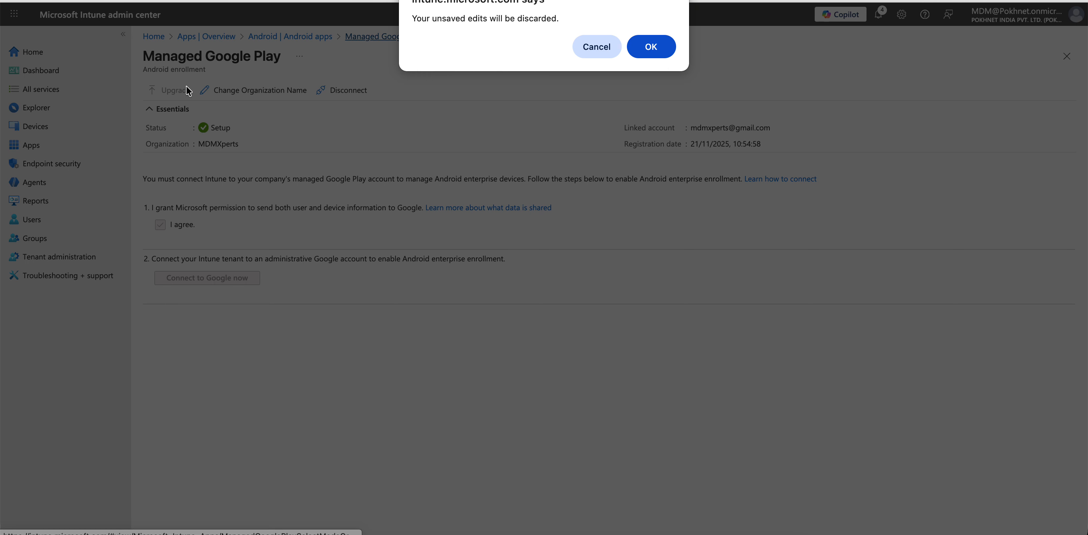
left_click(656, 48)
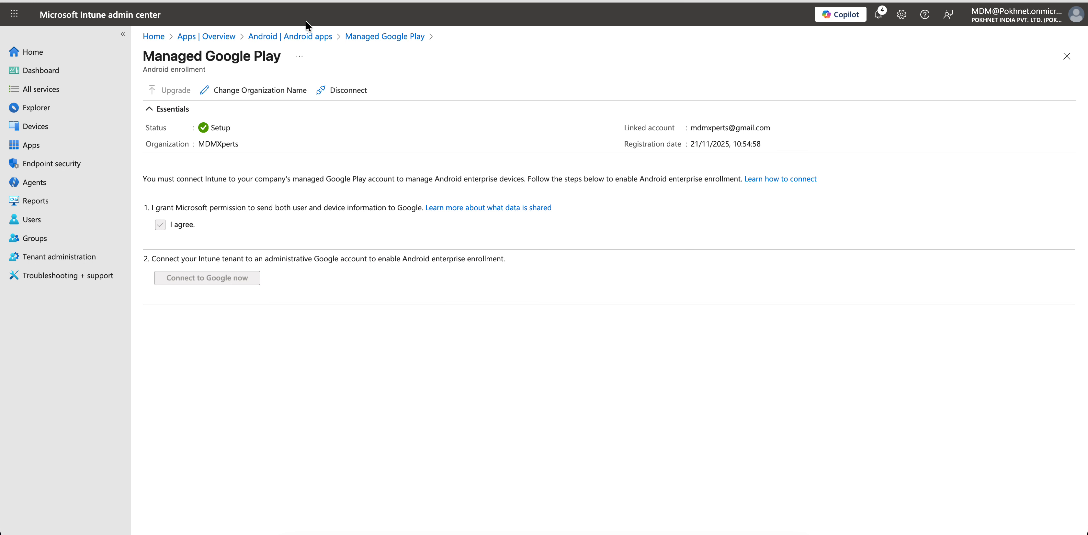
left_click(290, 37)
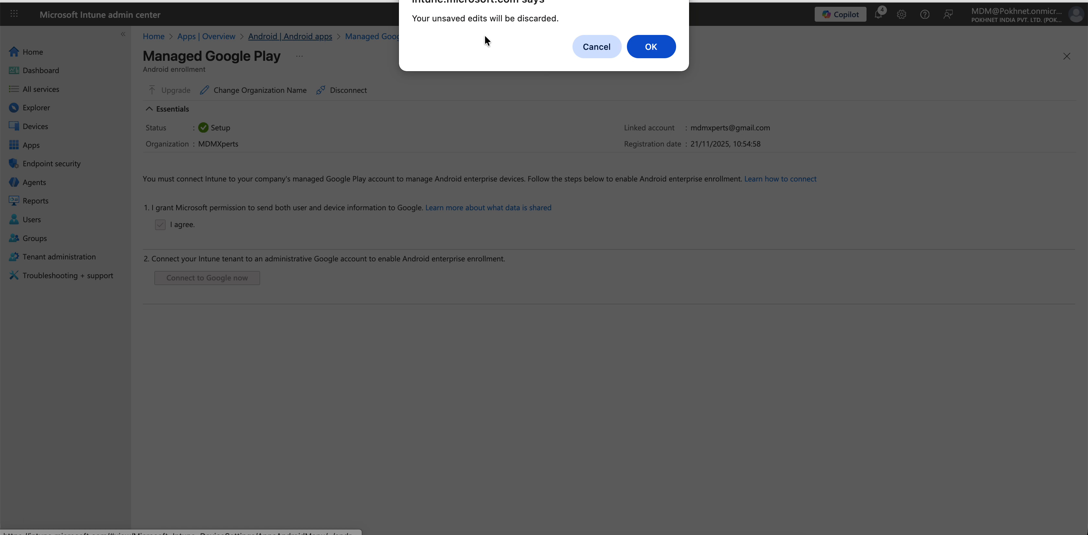
left_click(644, 52)
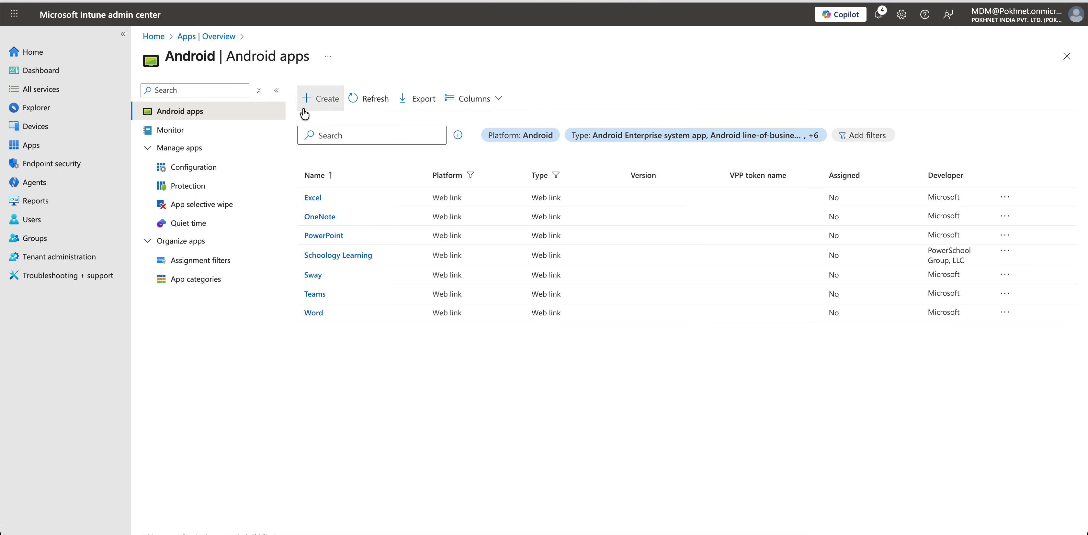
left_click(321, 101)
left_click(66, 261)
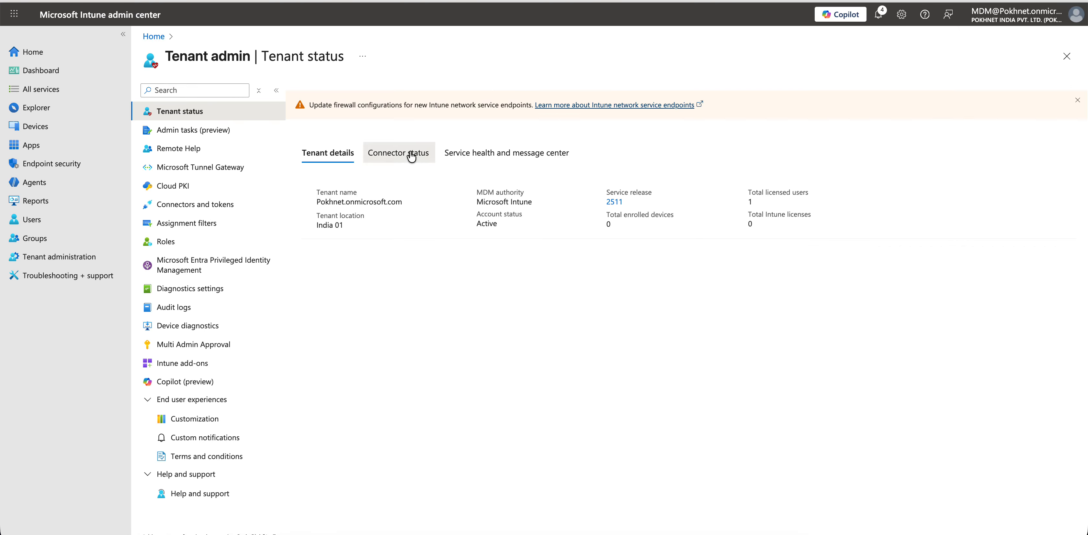
- Check the Managed Google Play connector status, then open the Android apps list
left_click(411, 156)
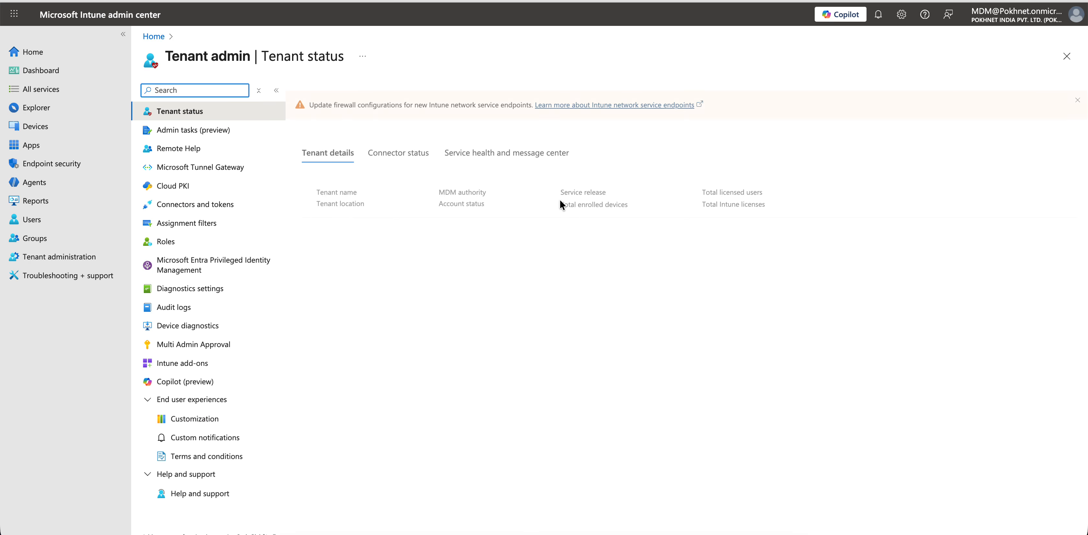
left_click(428, 153)
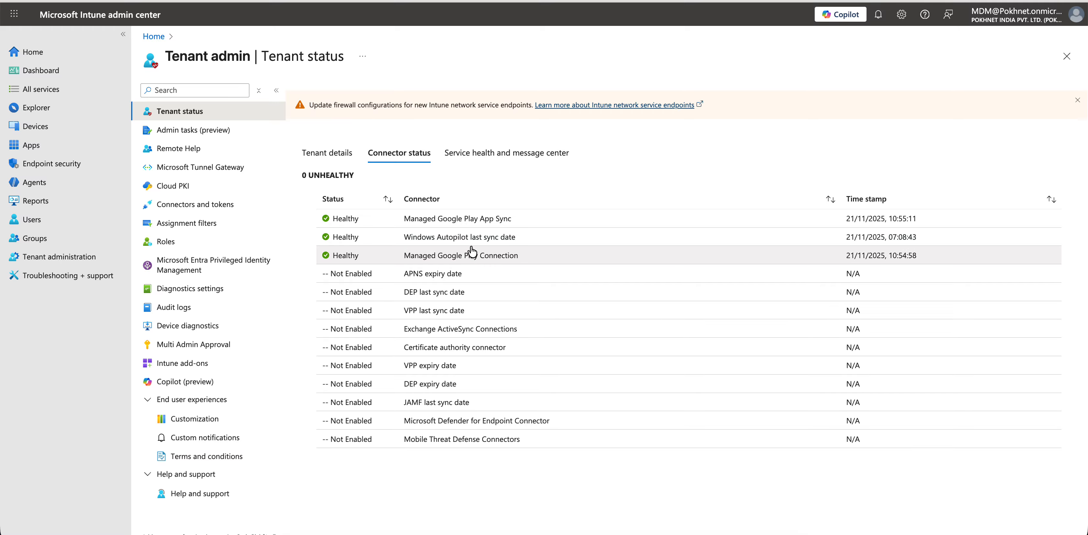
left_click(551, 256)
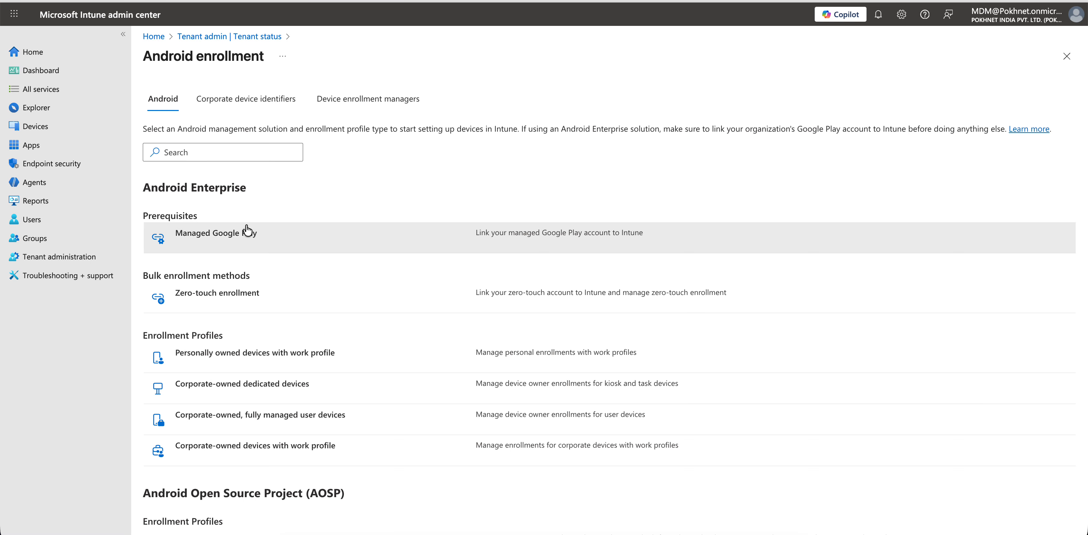
left_click(260, 230)
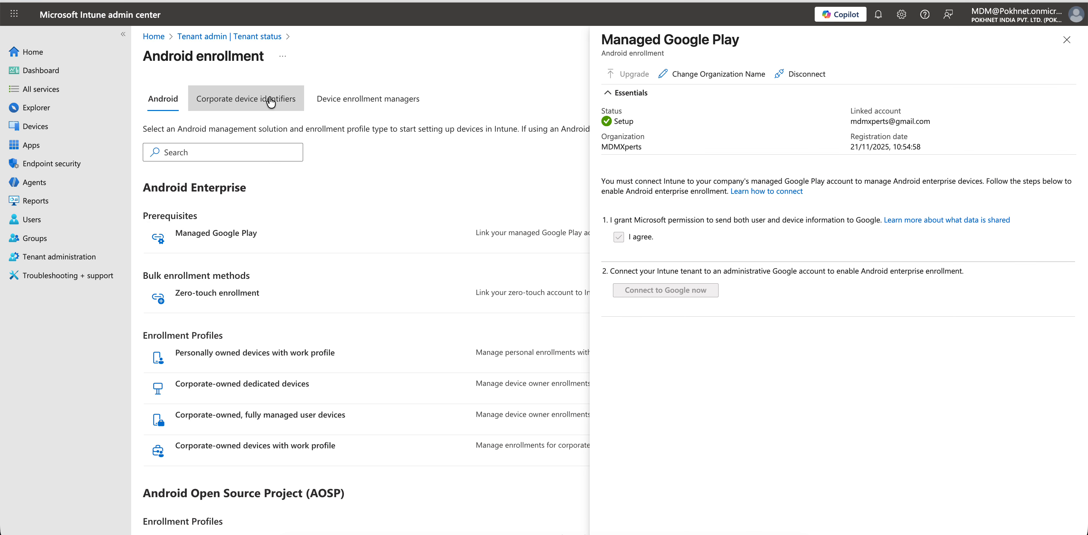
left_click(31, 144)
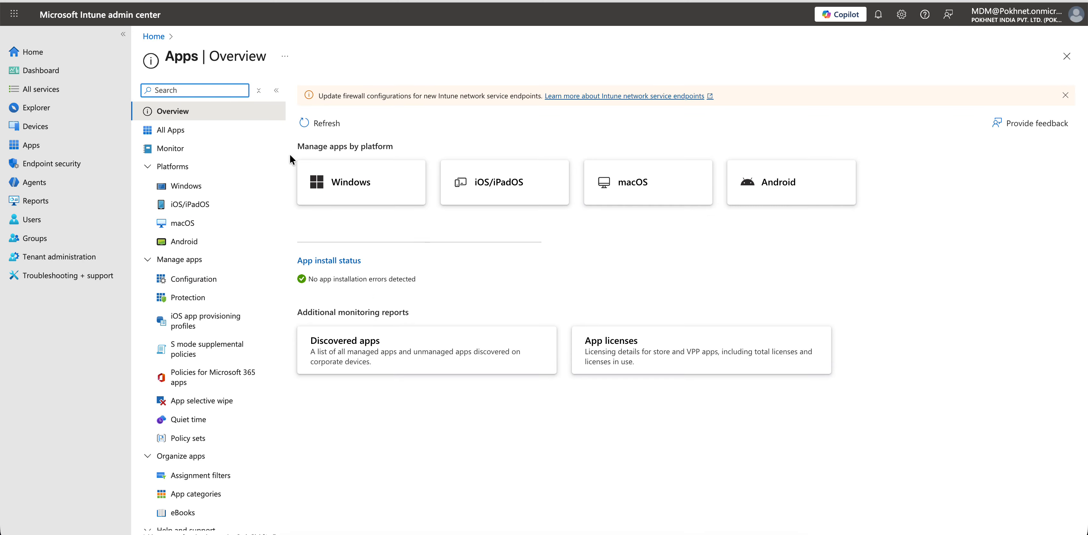
left_click(739, 185)
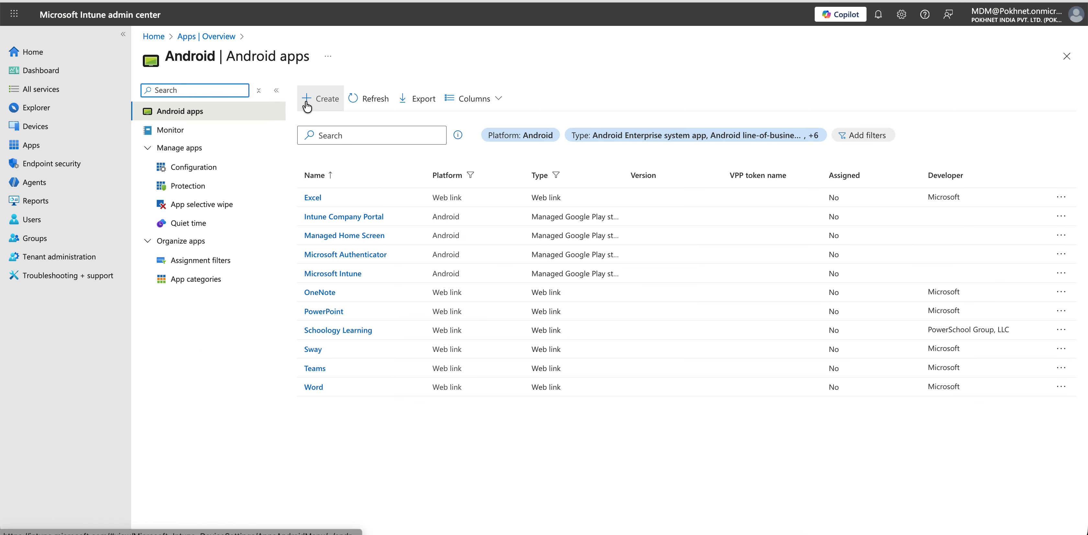
- Create an Android app of type Managed Google Play app to open the embedded store
left_click(317, 99)
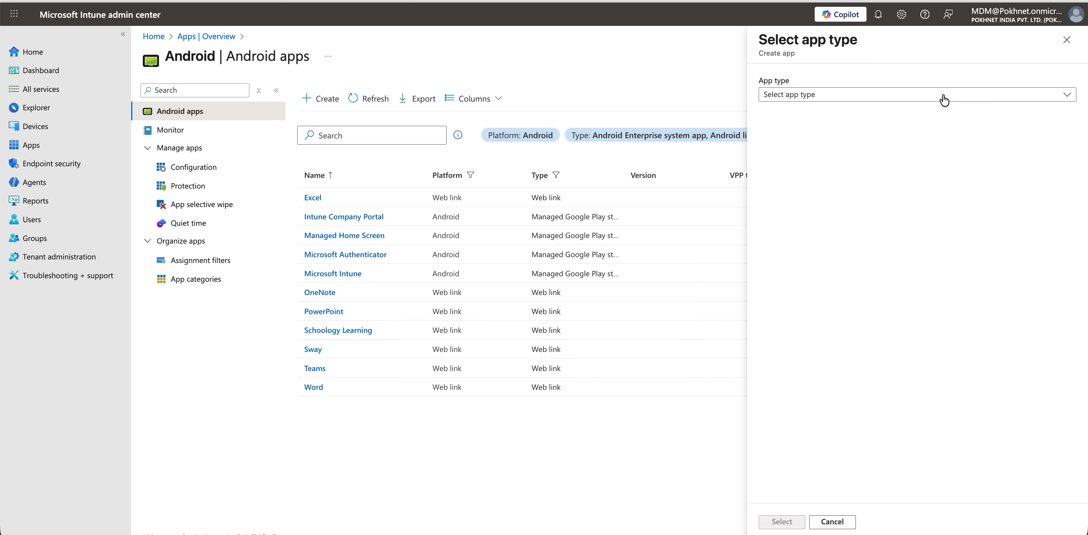
left_click(942, 96)
left_click(854, 143)
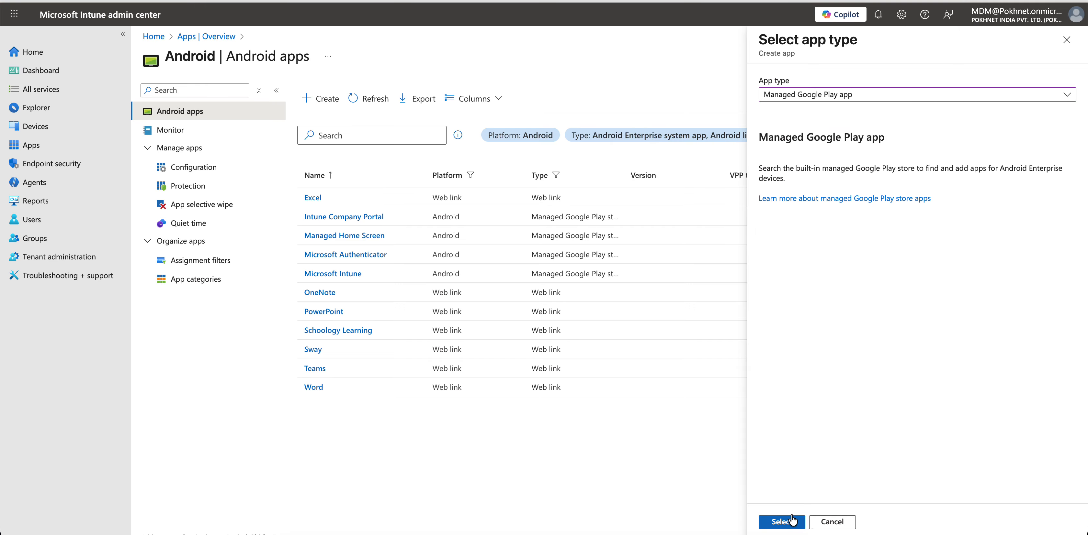
left_click(784, 522)
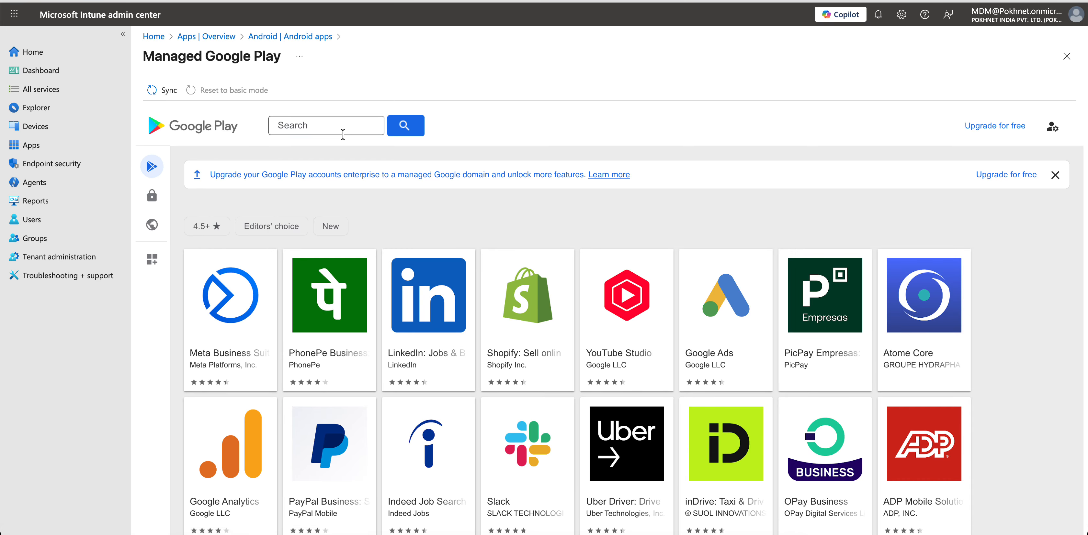
- Search the managed Play store for 'out'
left_click(334, 129)
type("outlook")
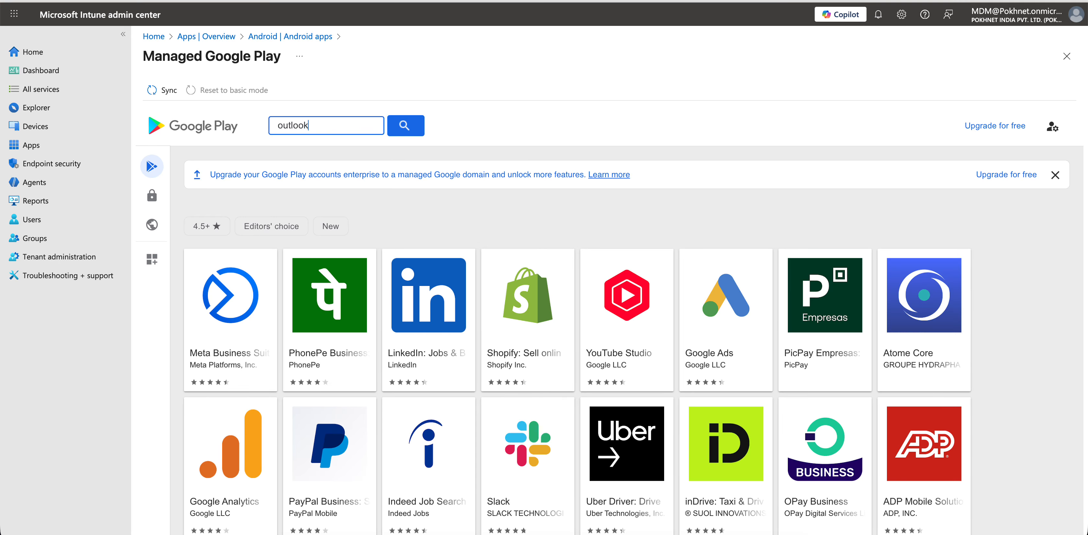
key("Return")
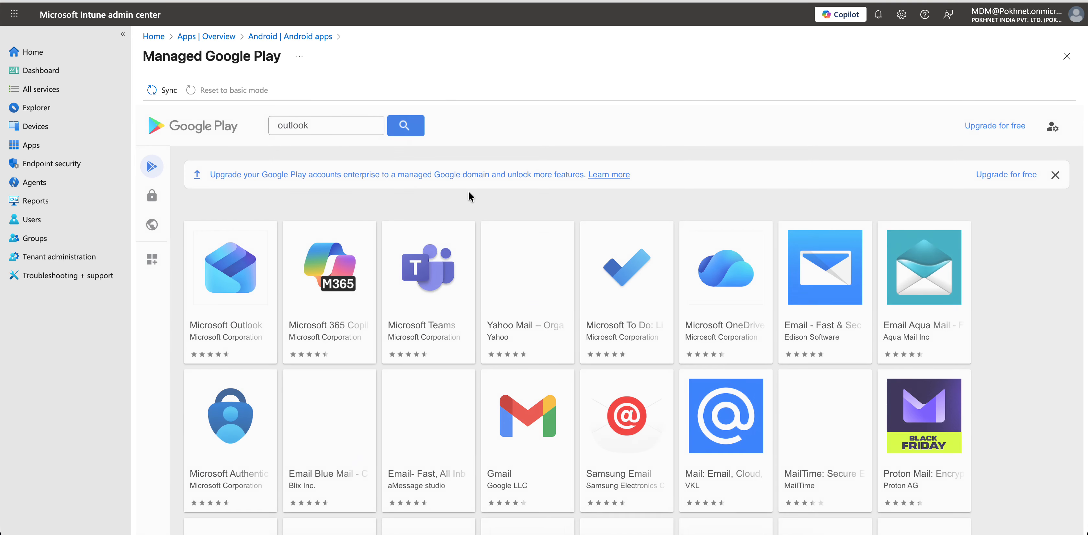
- Open Microsoft Outlook's details page and repeatedly try selecting it for approval
left_click(252, 268)
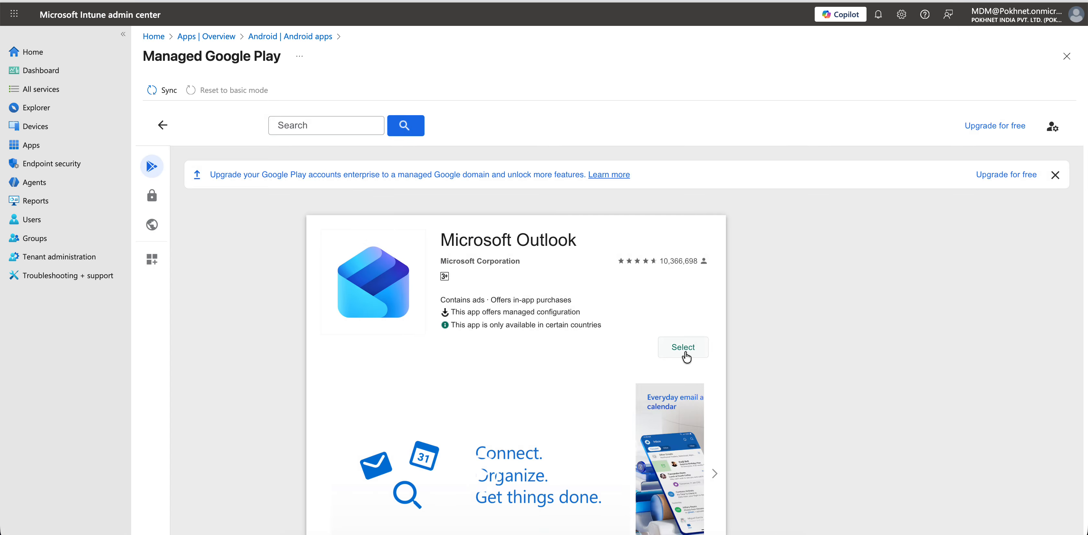
left_click(684, 354)
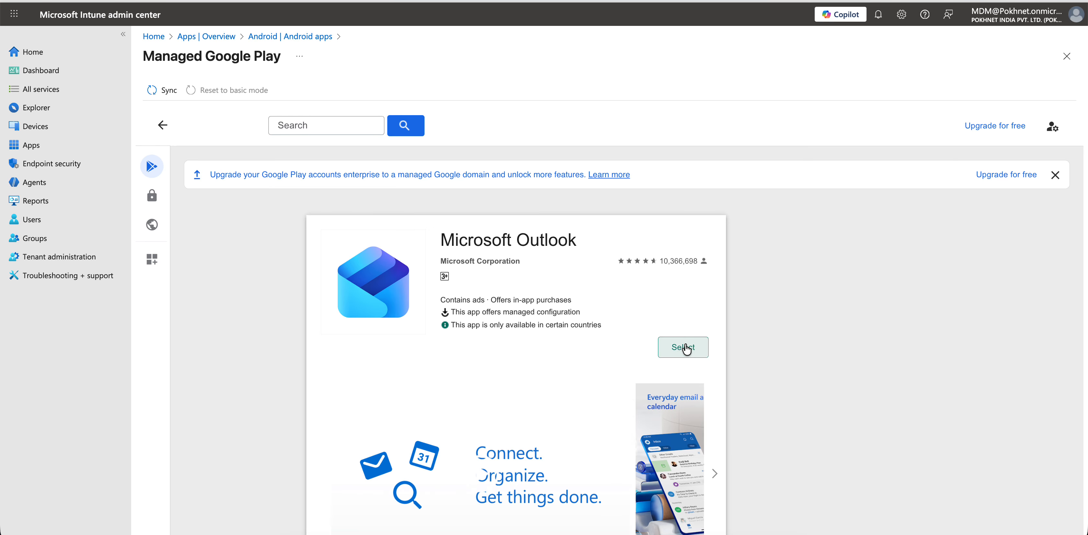
scroll(685, 349, "down", 15)
scroll(686, 347, "up", 15)
left_click(677, 344)
left_click(679, 352)
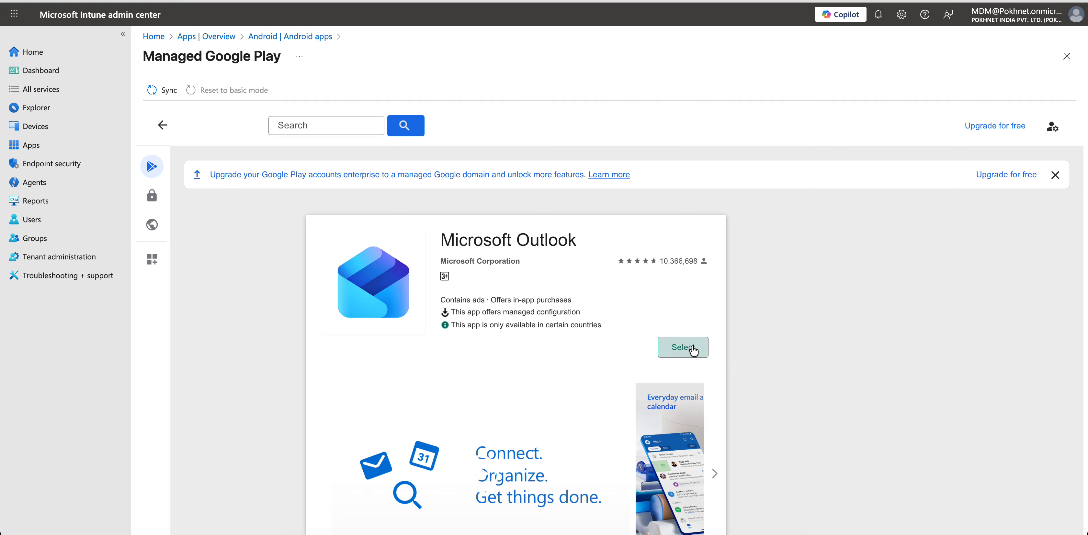
left_click(673, 351)
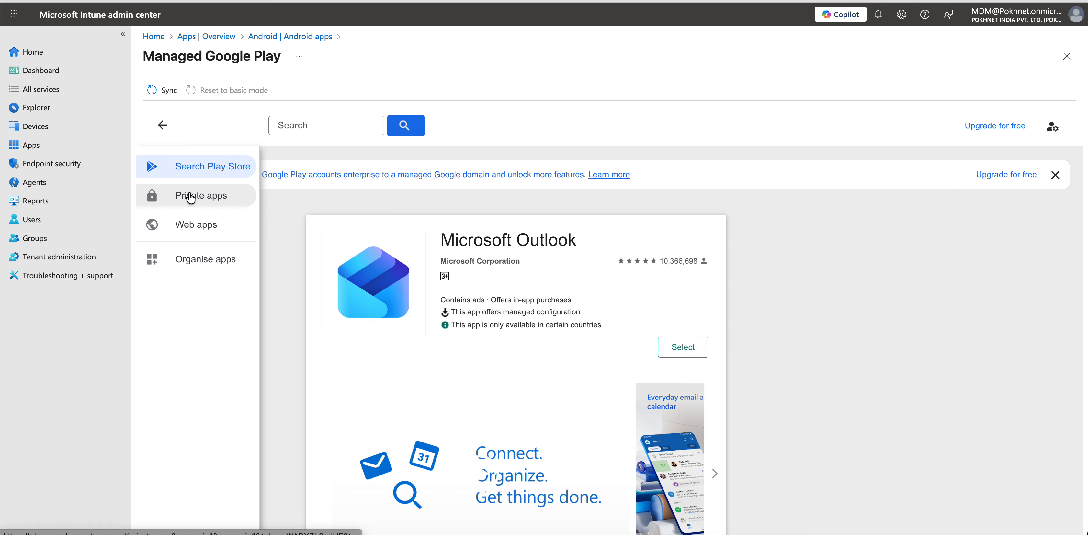
- Browse the Private apps and Web apps sections, then return to Search Play Store
left_click(185, 196)
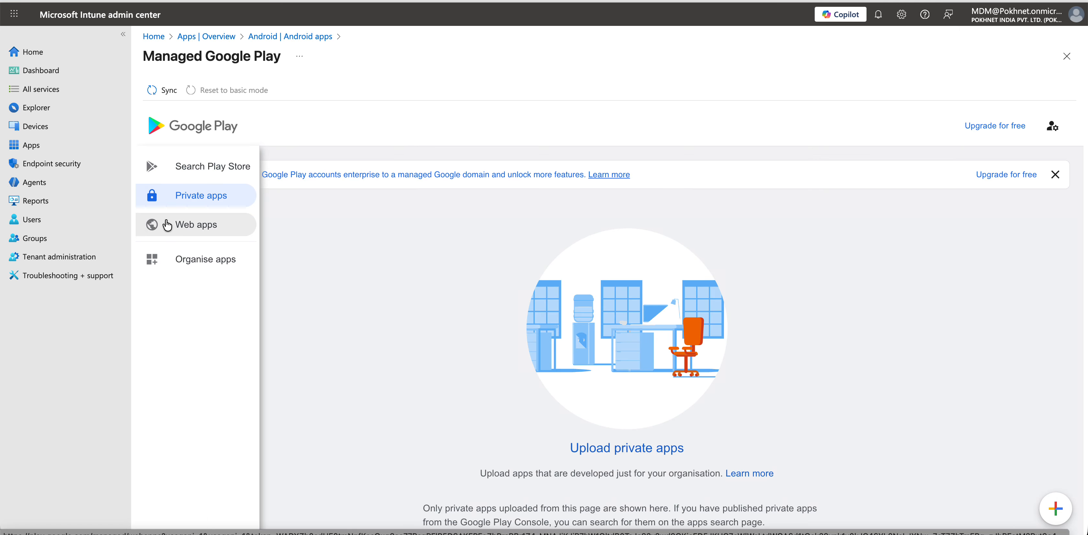
left_click(199, 224)
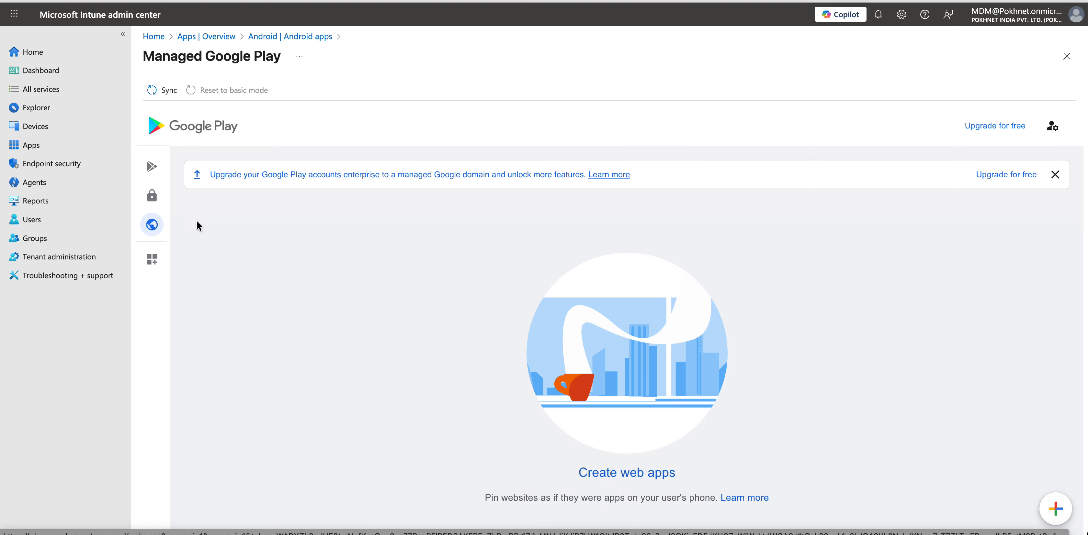
mouse_move(154, 174)
left_click(187, 168)
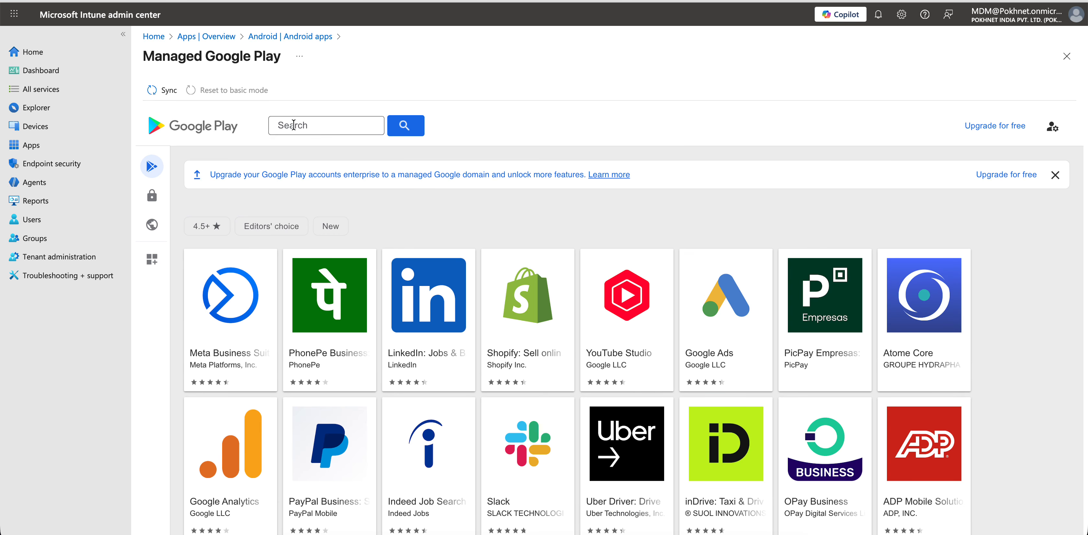
- Search the store for 'ou', which ends on the blocked enterprise.google.com error page
left_click(293, 125)
type("ou")
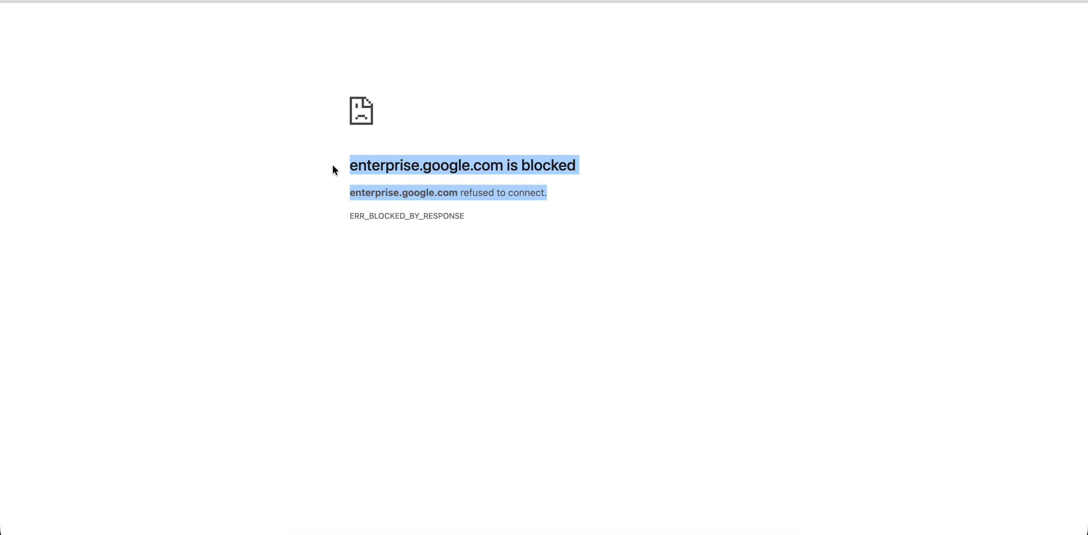
left_click(481, 80)
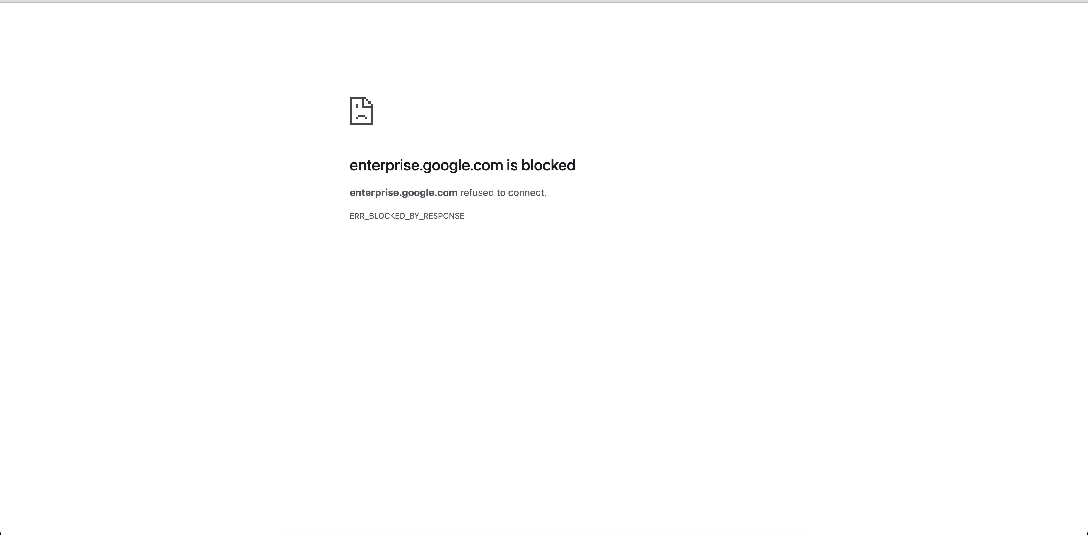
- Start the free Google Android Enterprise upgrade with the existing owner account
key("super+l")
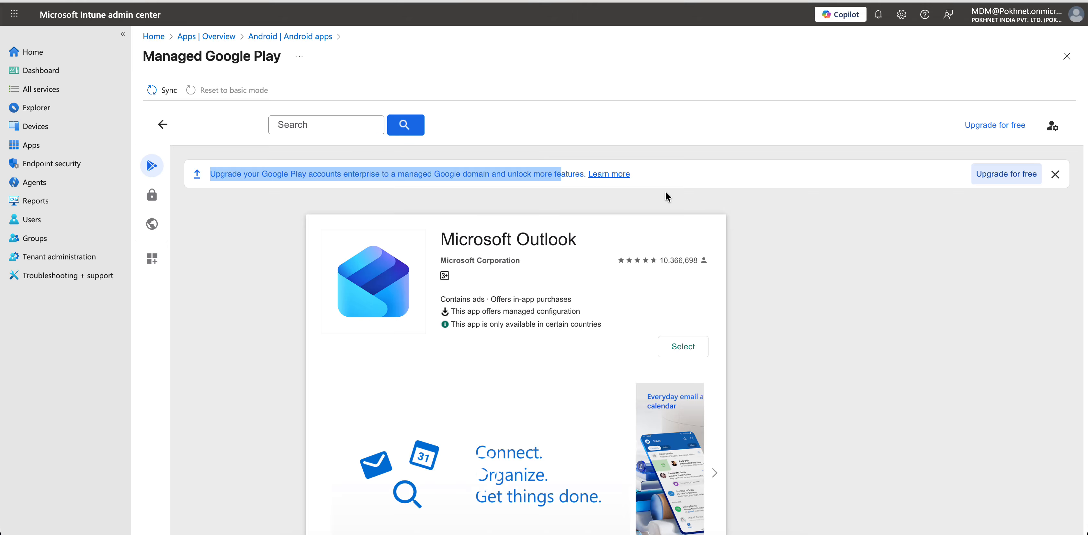
left_click(1007, 125)
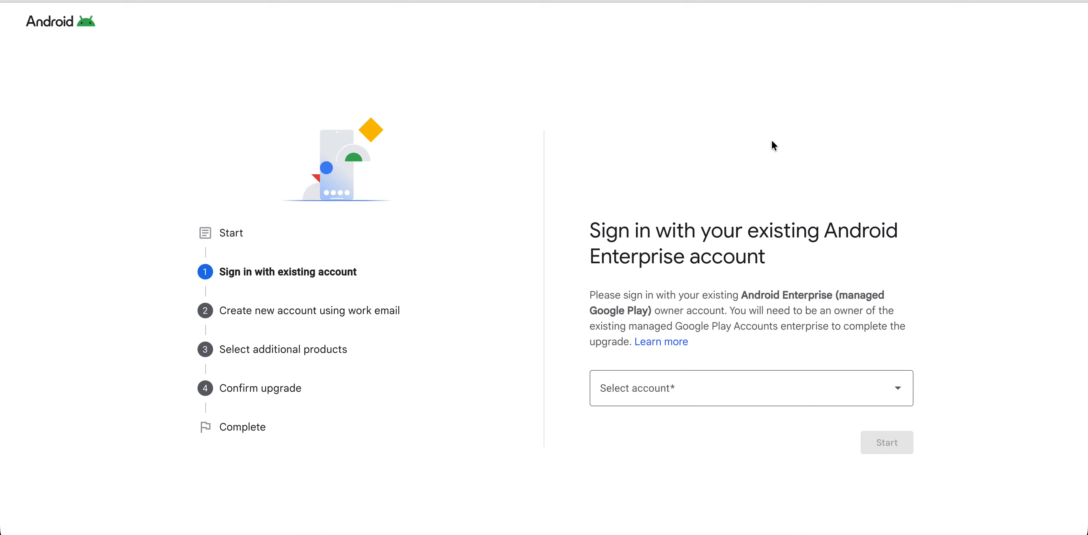
left_click(667, 396)
left_click(671, 424)
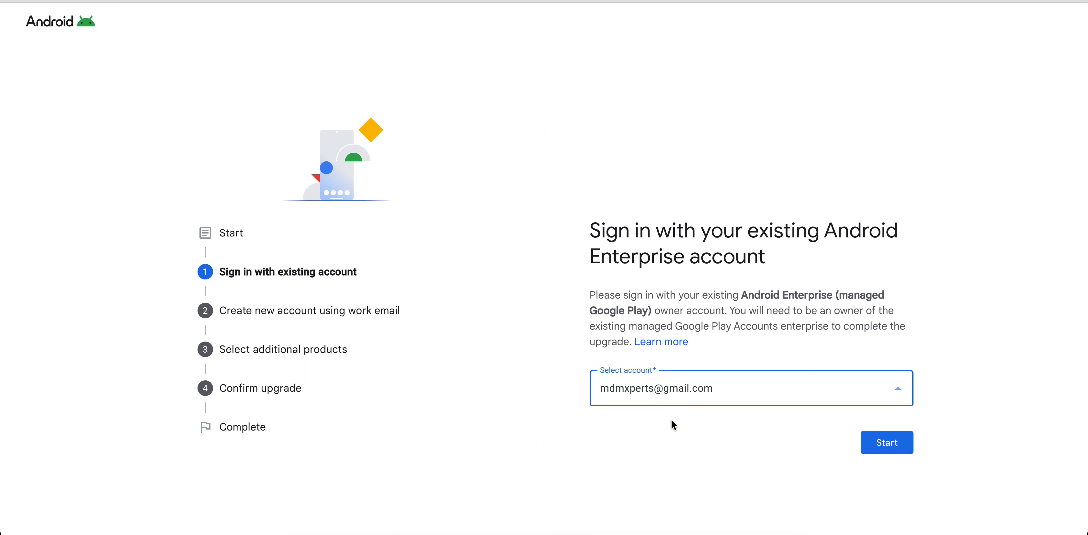
left_click(883, 450)
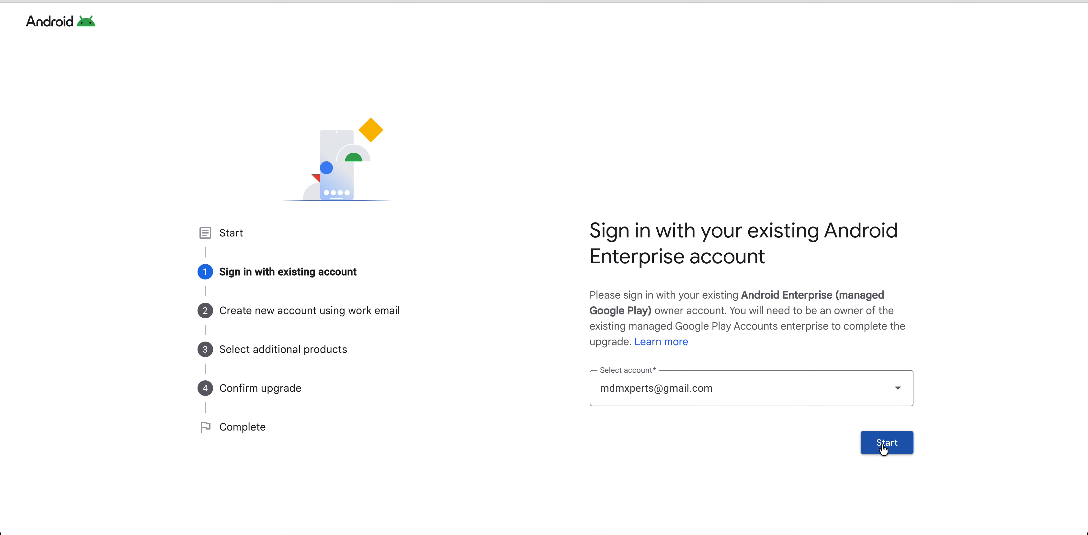
- Review the blocked upgrade page, then sync Managed Google Play apps in Intune
triple_click(382, 162)
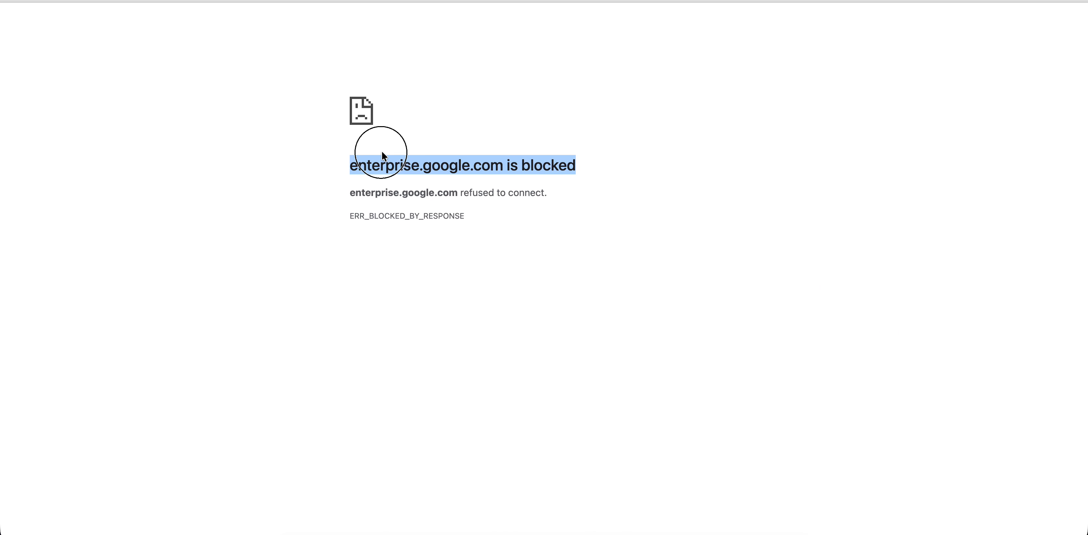
left_click(495, 210)
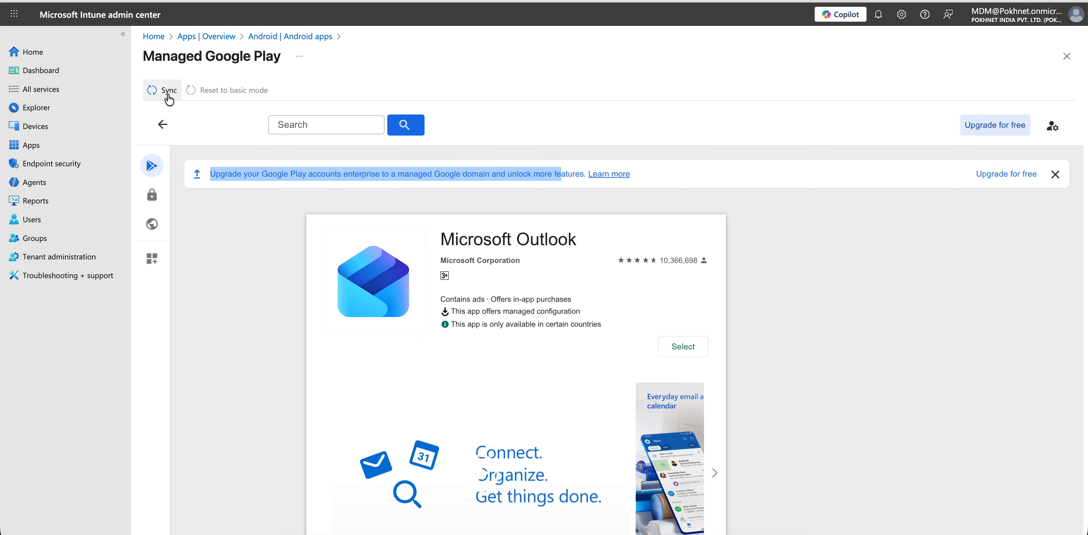
left_click(159, 92)
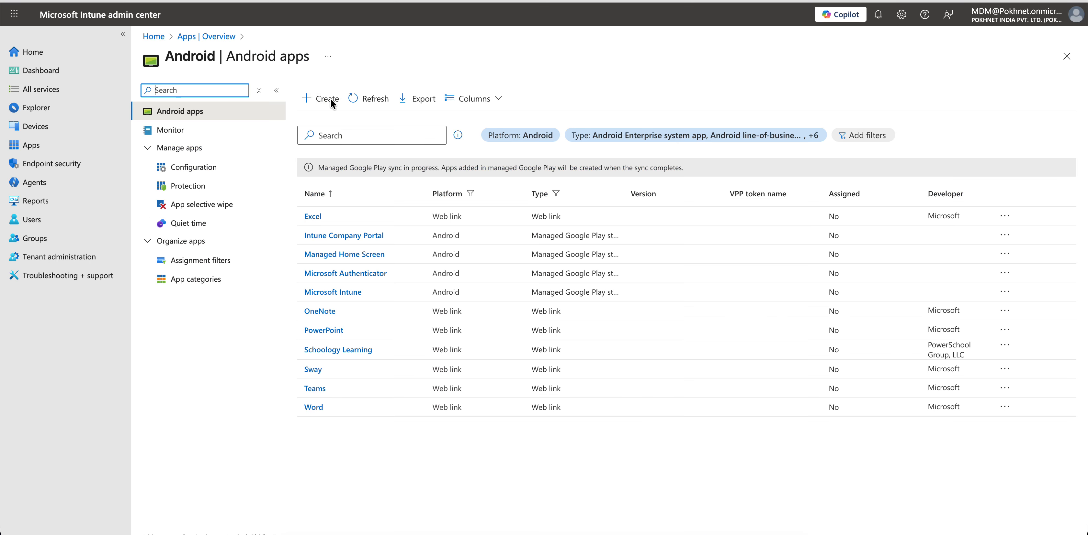
- Refresh the Android apps list and widen the Type column to show full app types
left_click(371, 100)
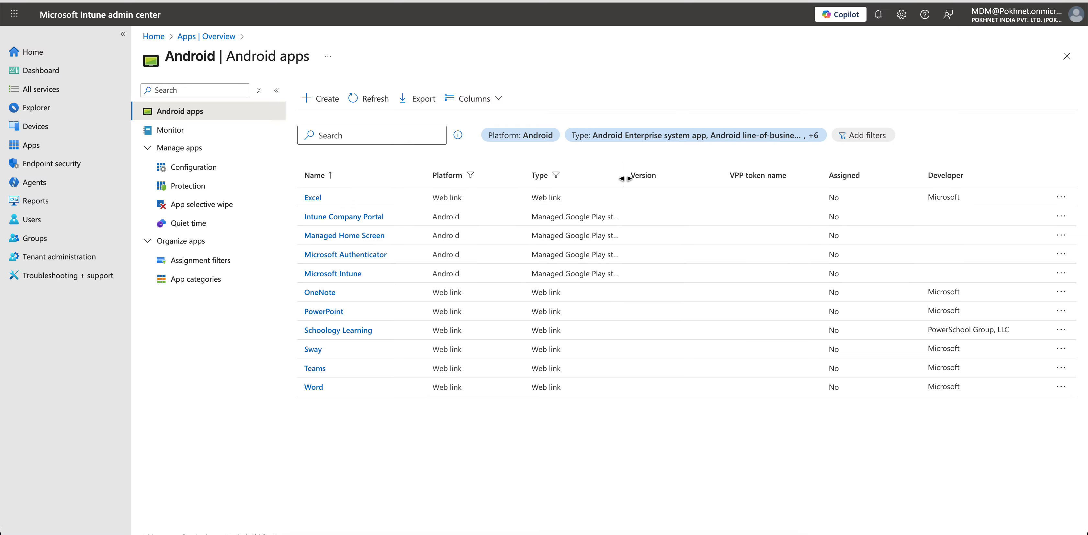
left_click_drag(625, 178, 723, 175)
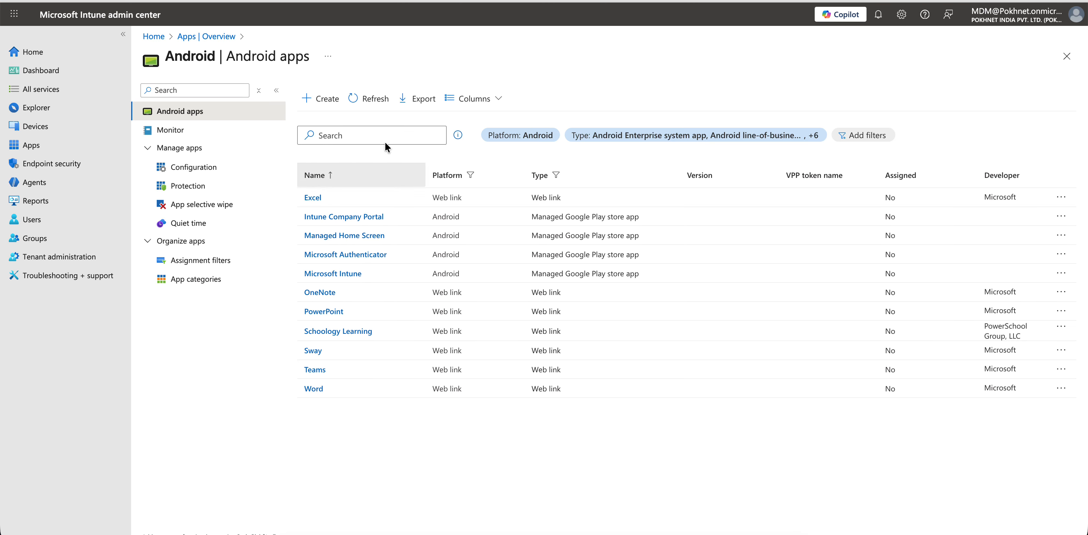
left_click(366, 101)
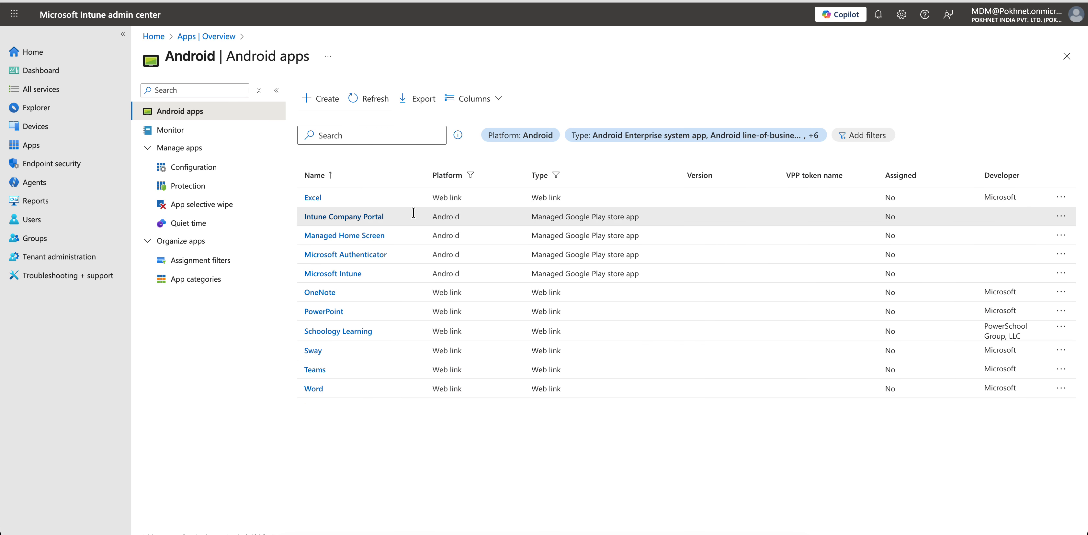
- Inspect the Managed Home Screen app, then open Troubleshooting + support
left_click(378, 236)
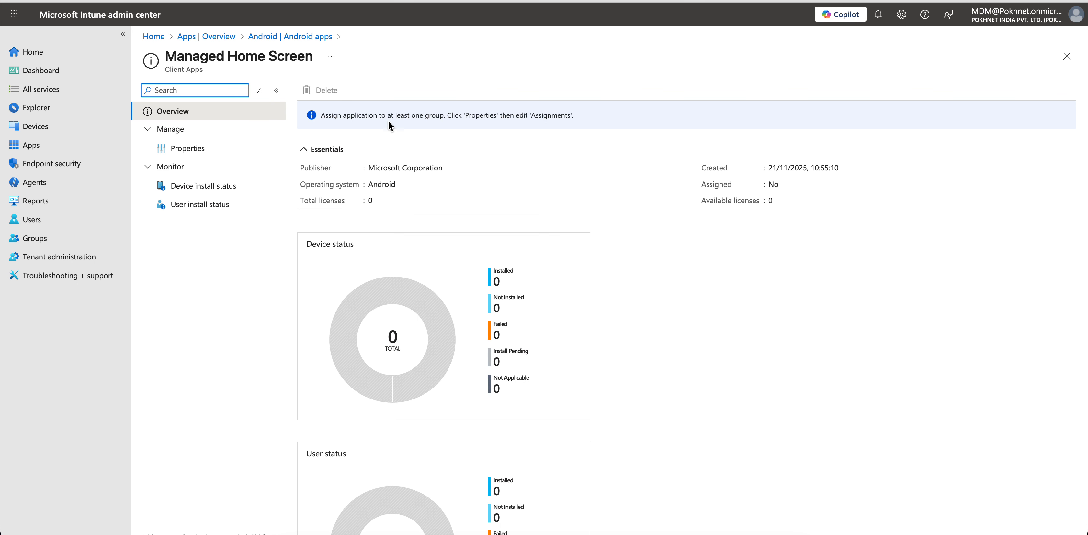
left_click(304, 36)
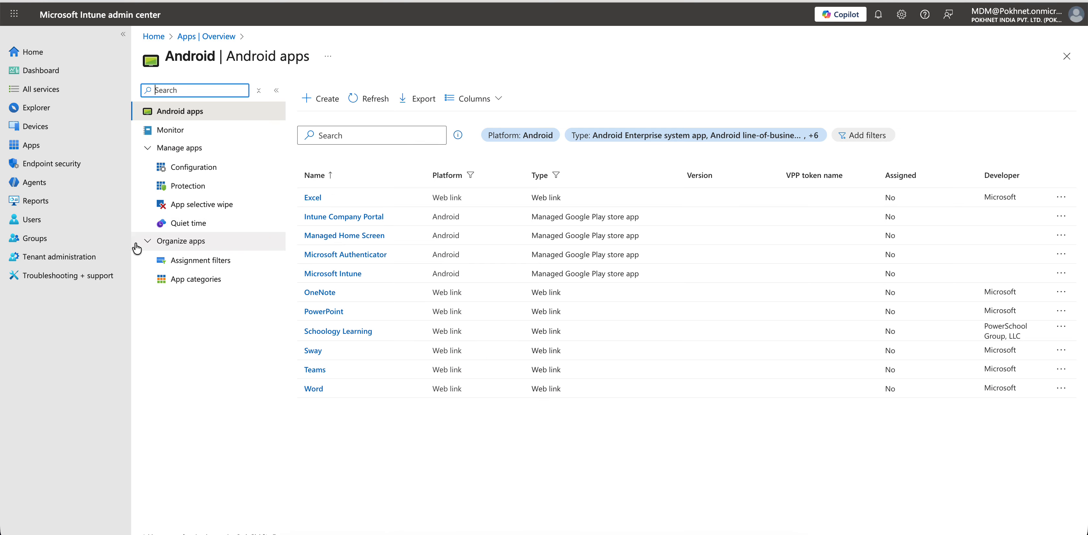
left_click(83, 274)
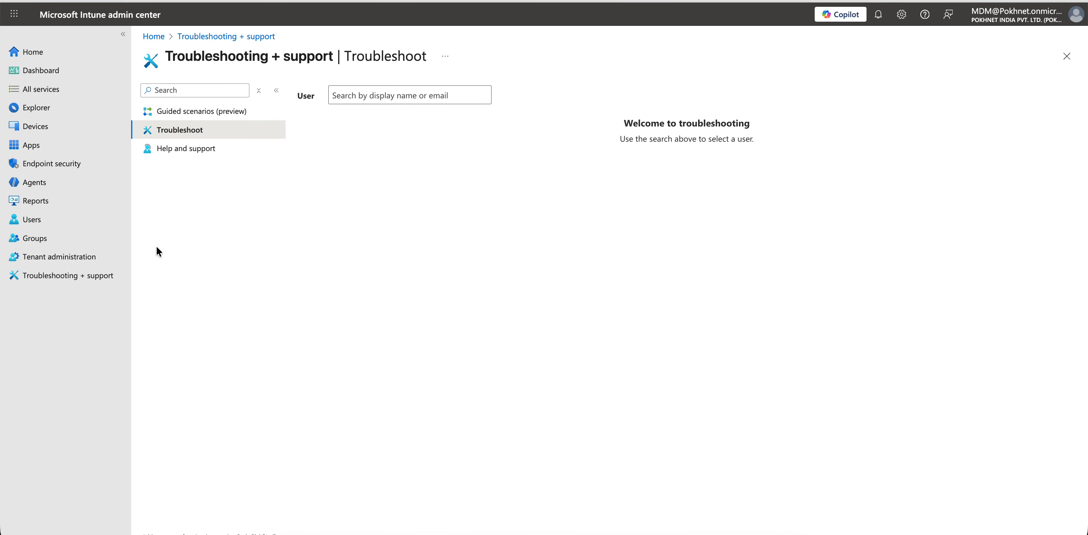
- Run Save + Sync on the Managed Google Play App Sync connector, refresh status, and return to Apps
left_click(90, 262)
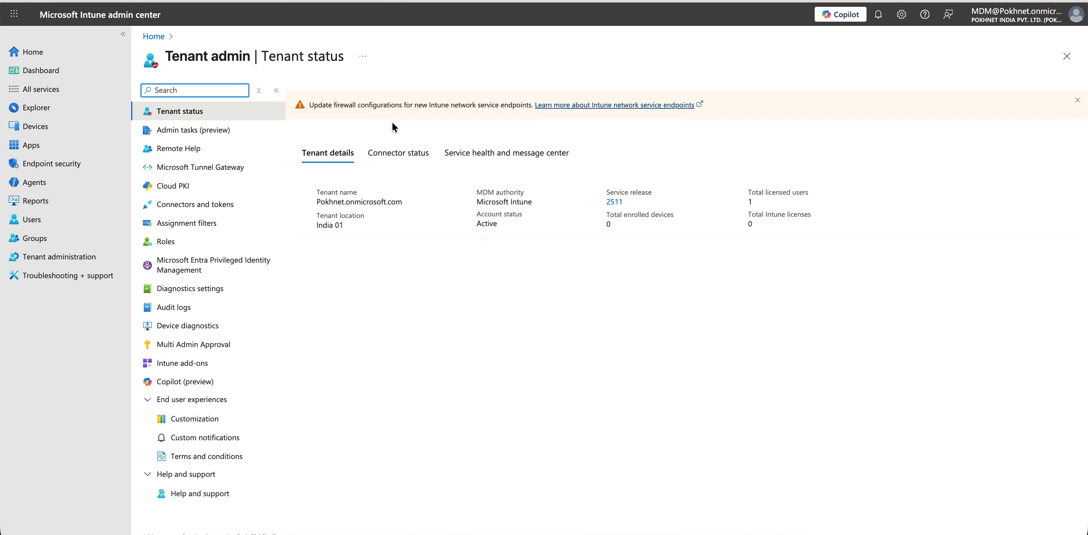
left_click(403, 157)
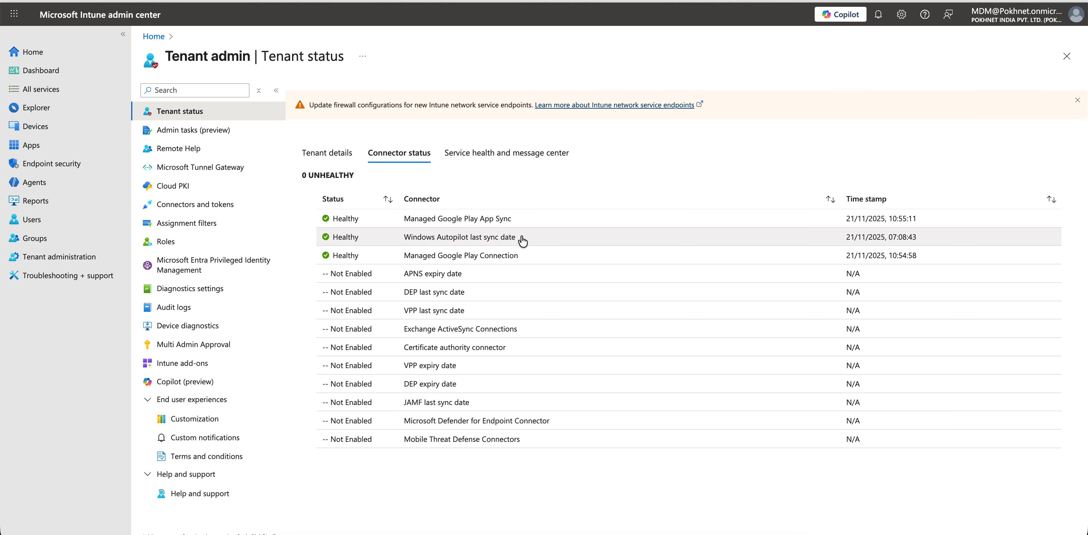
left_click(525, 219)
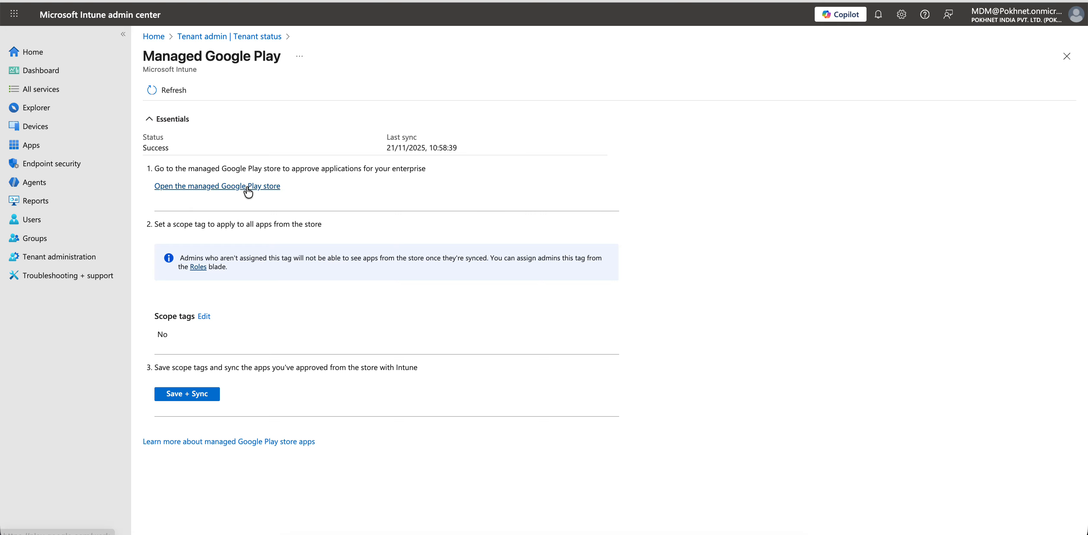
left_click(212, 396)
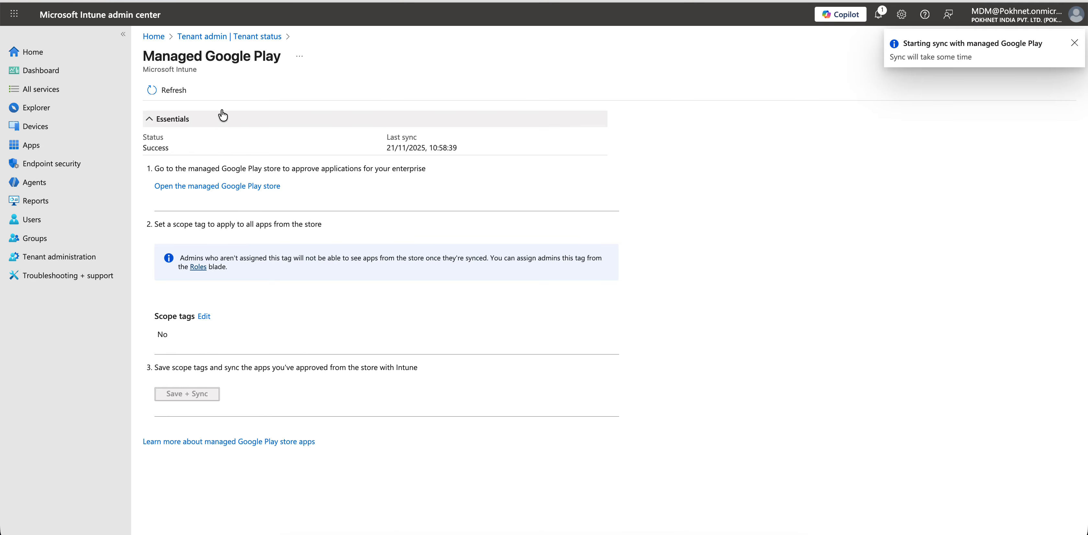
left_click(180, 94)
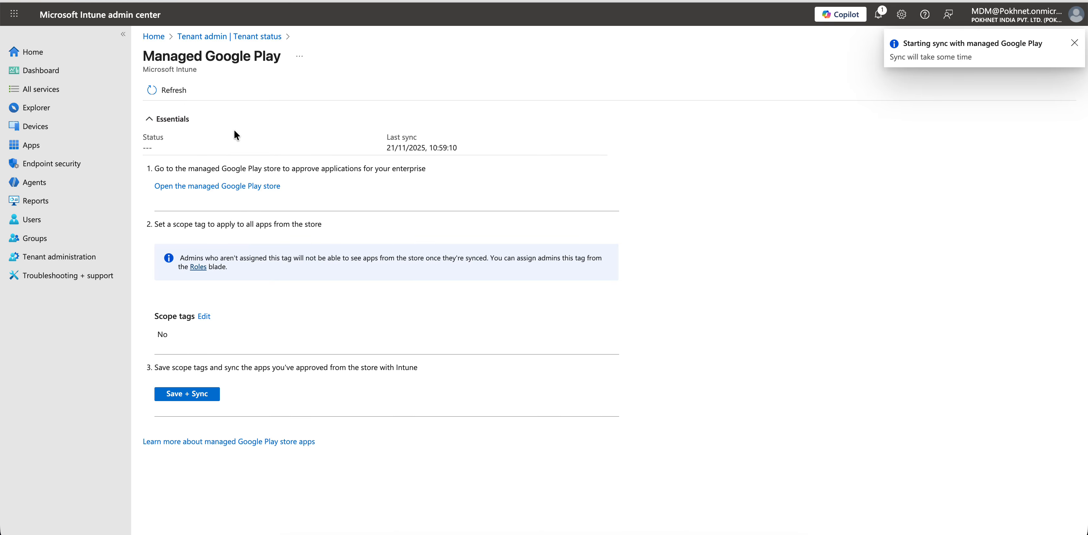
left_click(55, 146)
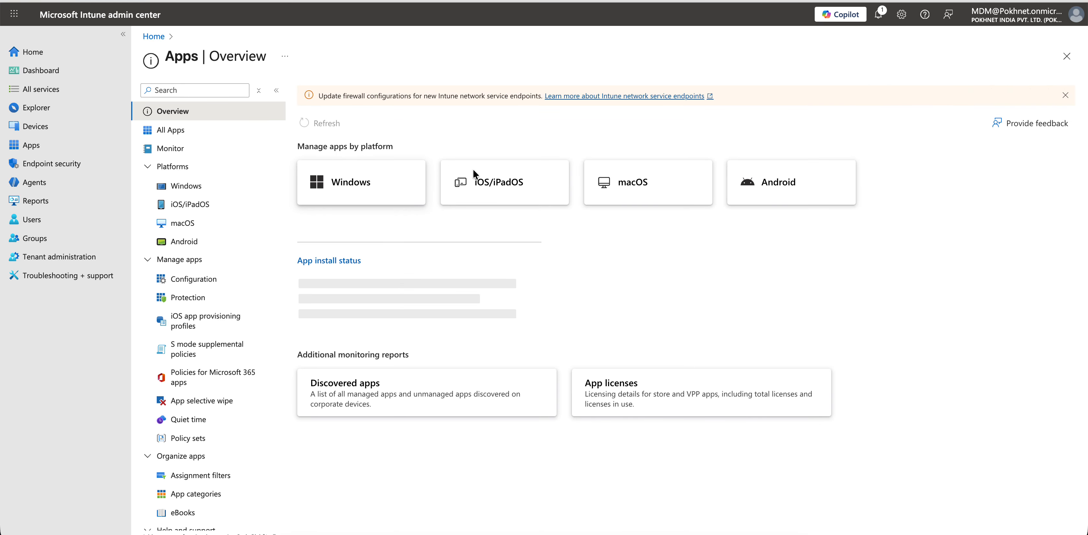
- Open the Android apps list, refresh it, and widen the Type column
left_click(767, 189)
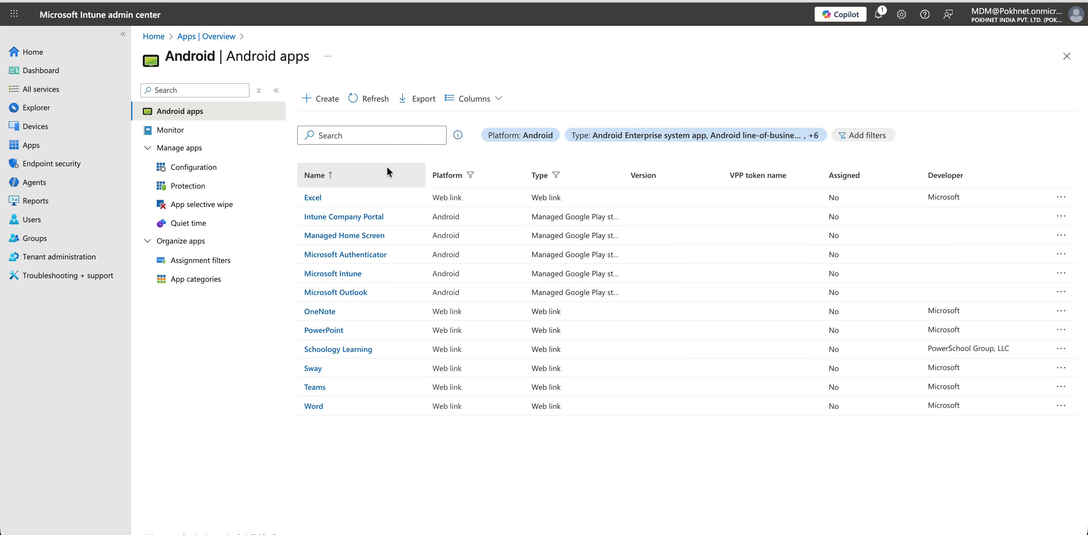
left_click(370, 99)
left_click_drag(624, 173, 680, 174)
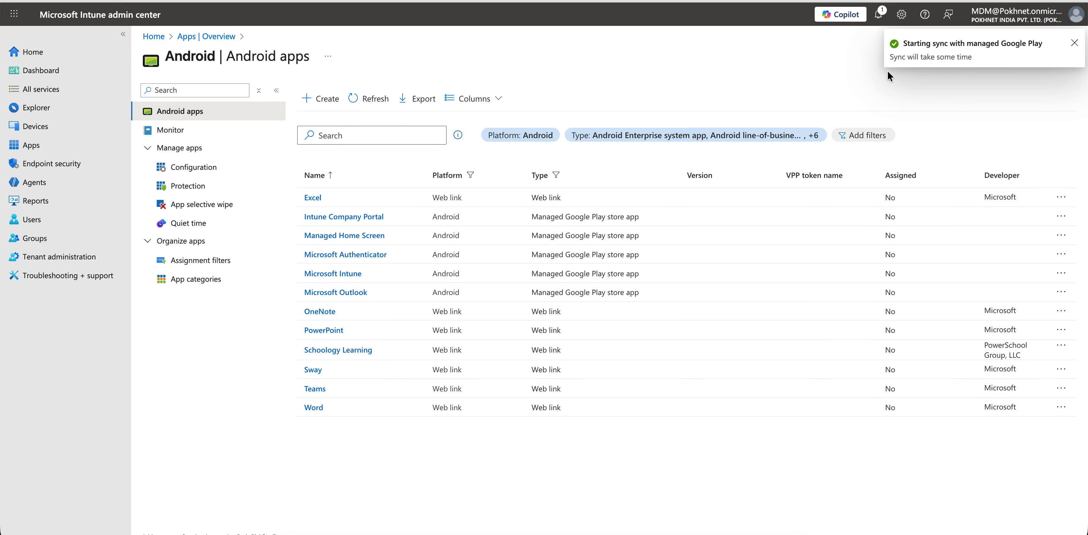
- Open the Managed Google Play store via Create, close it, and refresh the list to confirm sync
left_click(316, 98)
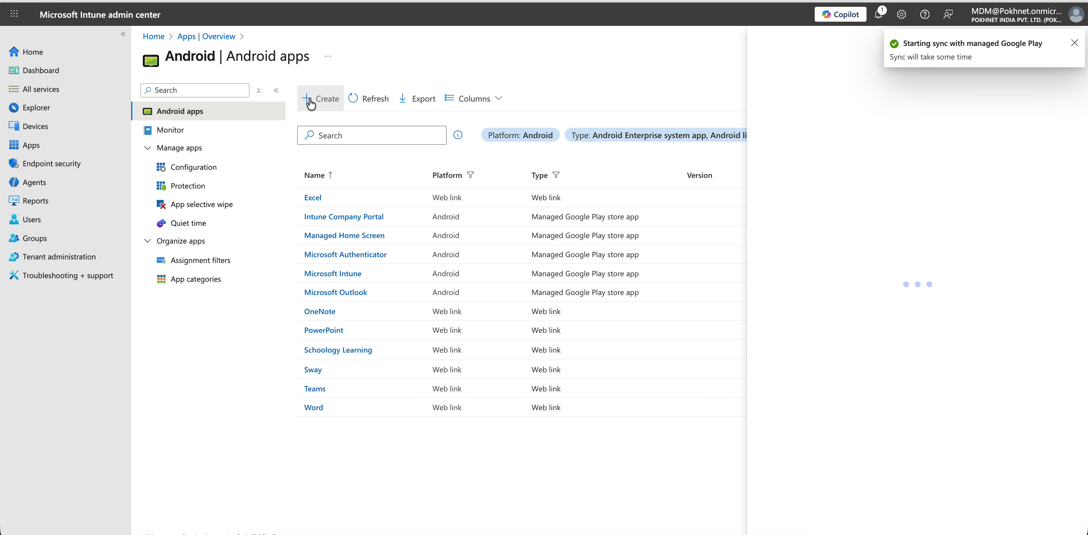
left_click(846, 100)
left_click(847, 148)
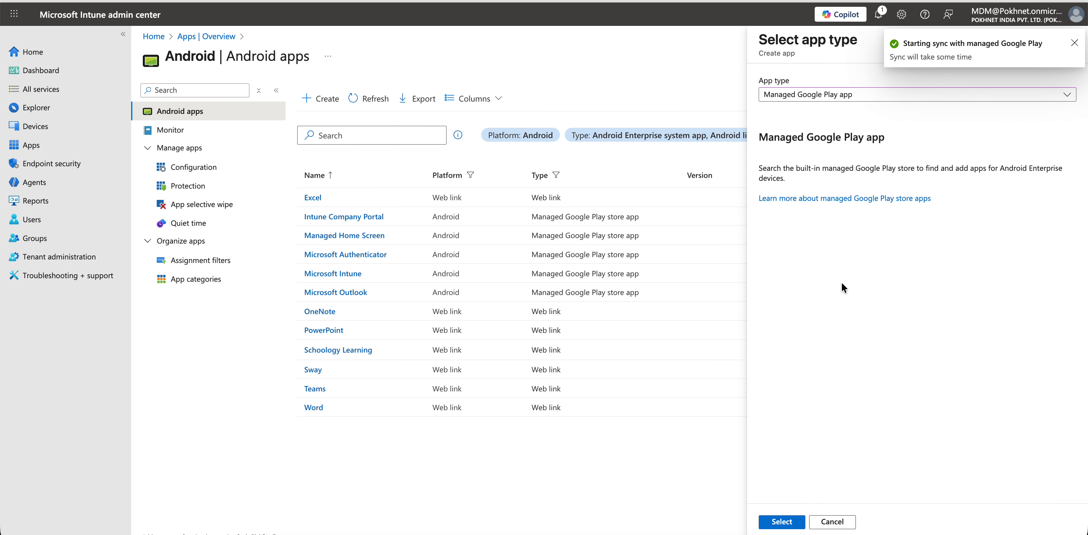
left_click(781, 523)
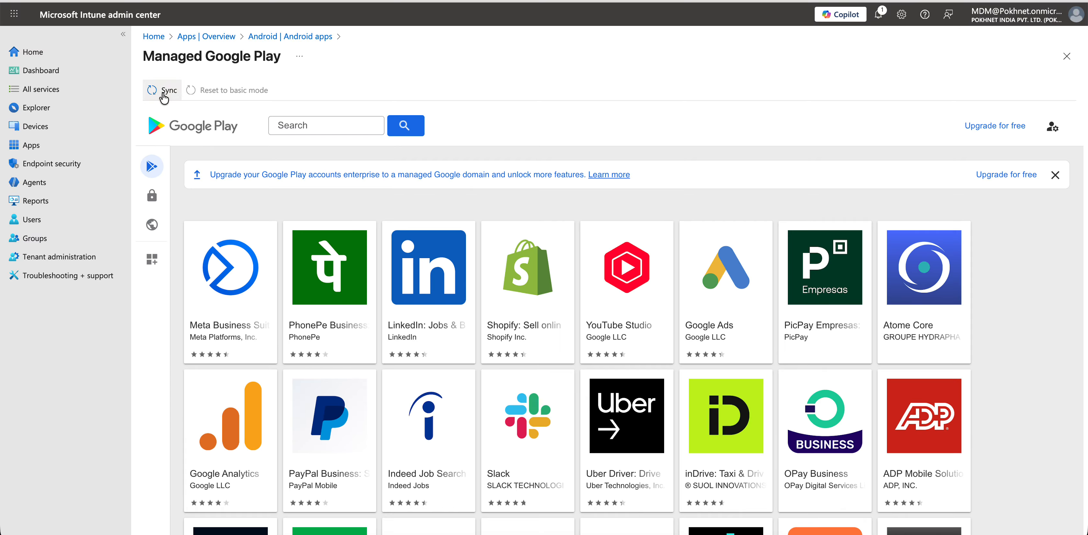
left_click(152, 90)
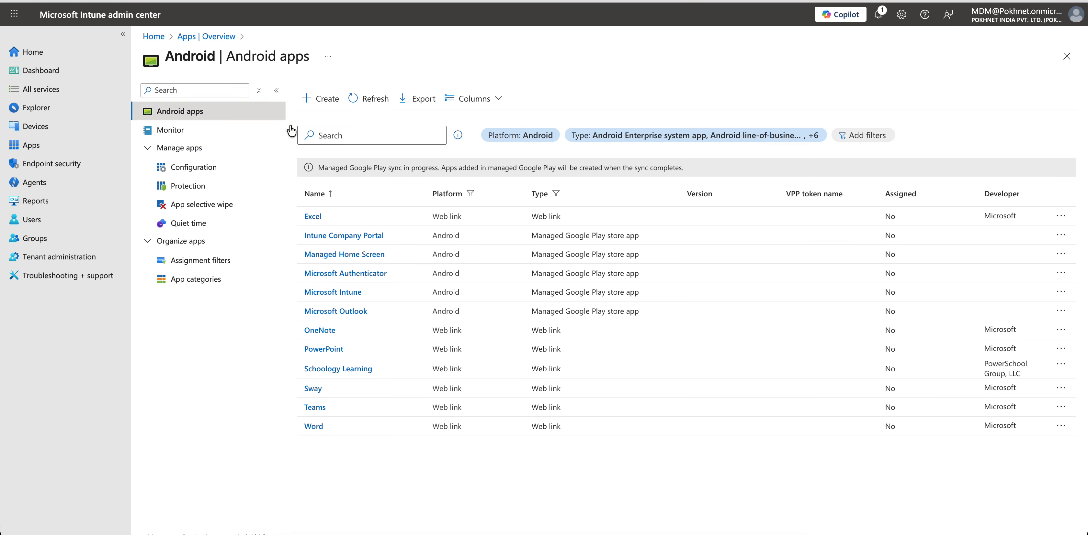
left_click(365, 98)
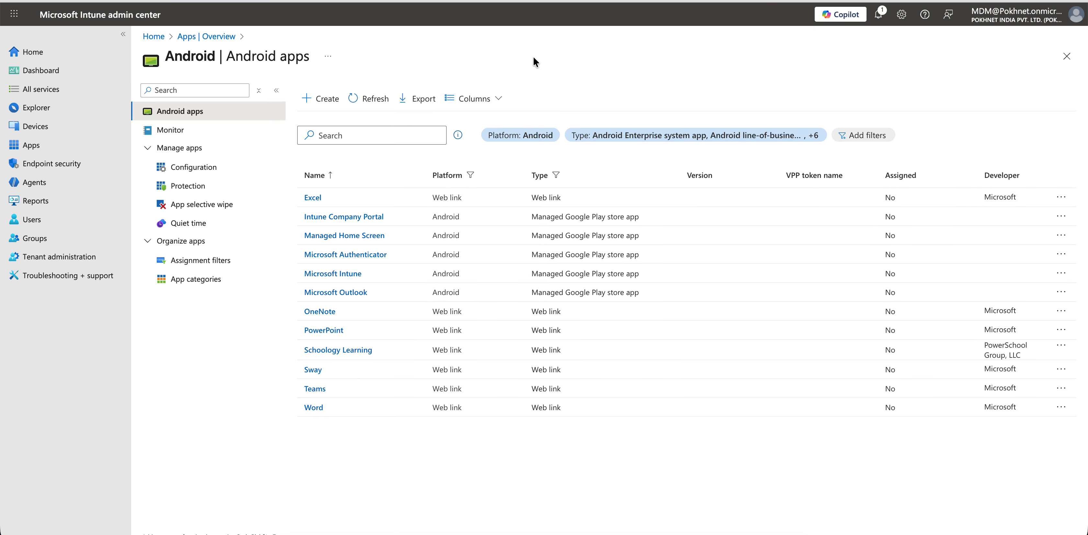
- Check connector status and view the Managed Google Play link details for organisation MDMXperts
left_click(63, 257)
left_click(405, 153)
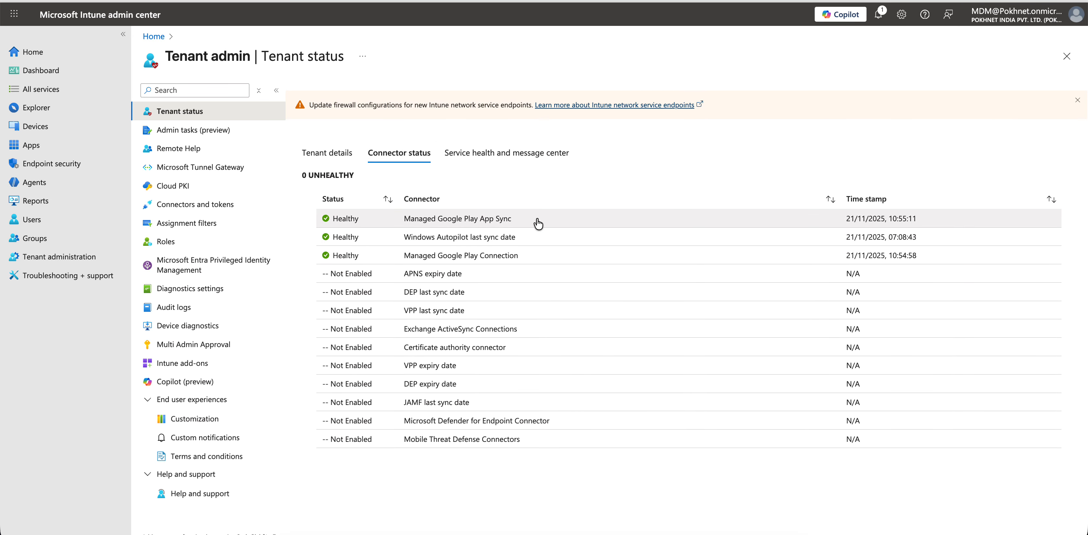
left_click(527, 257)
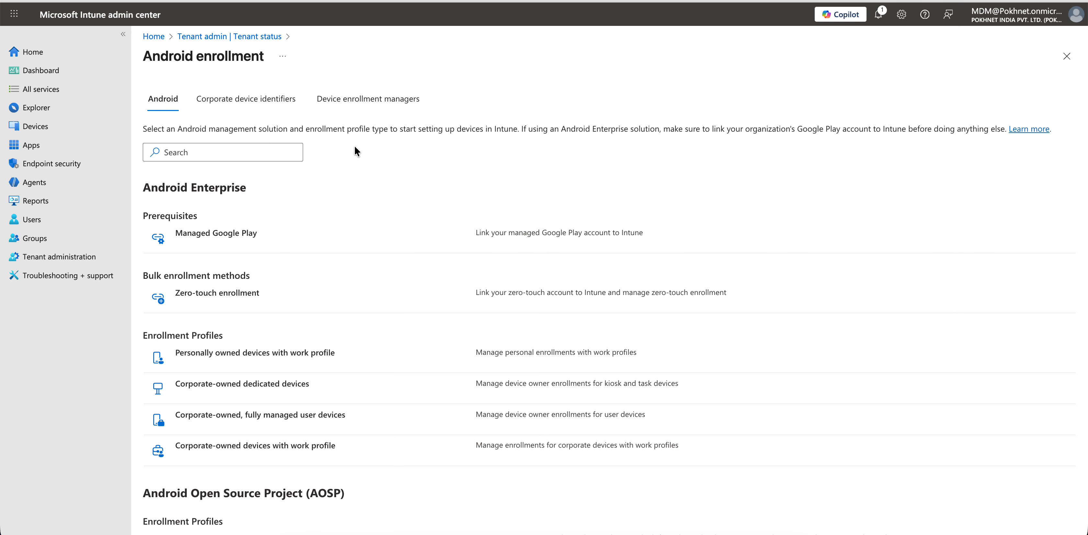
left_click(228, 233)
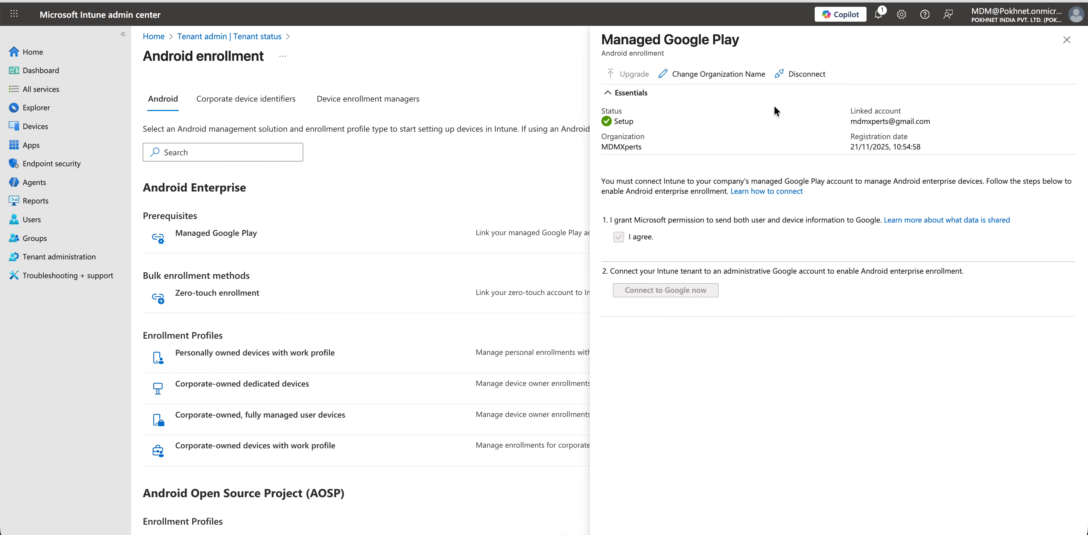
- Cancel the organization name change, close the Managed Google Play panel and return to Apps
left_click(717, 77)
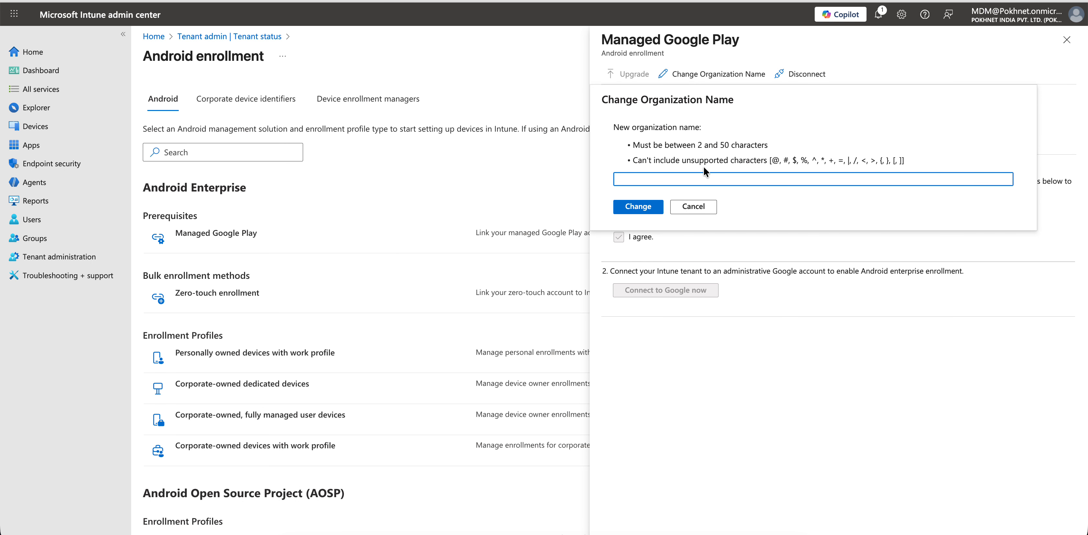
left_click(697, 208)
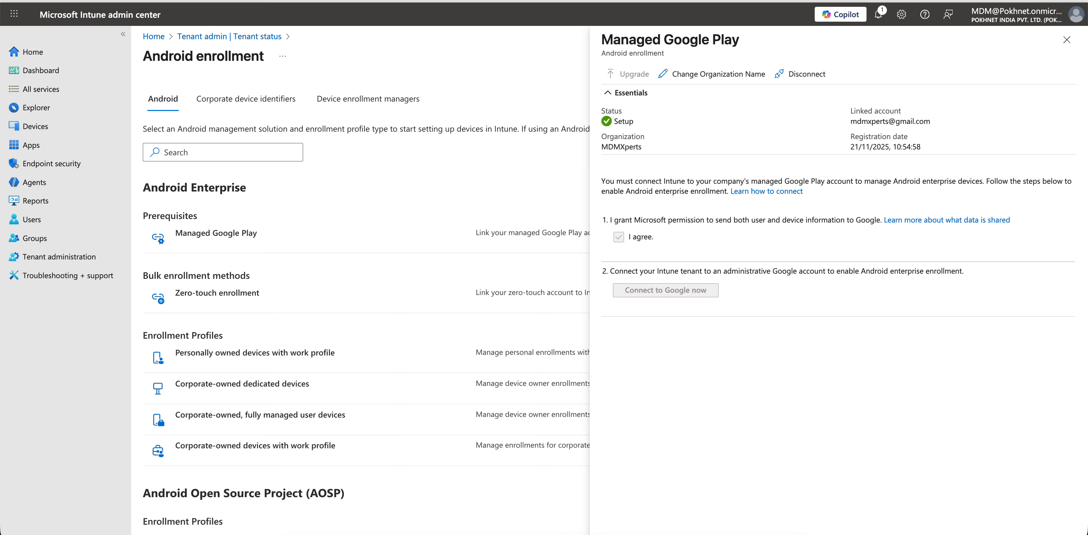
left_click(1067, 40)
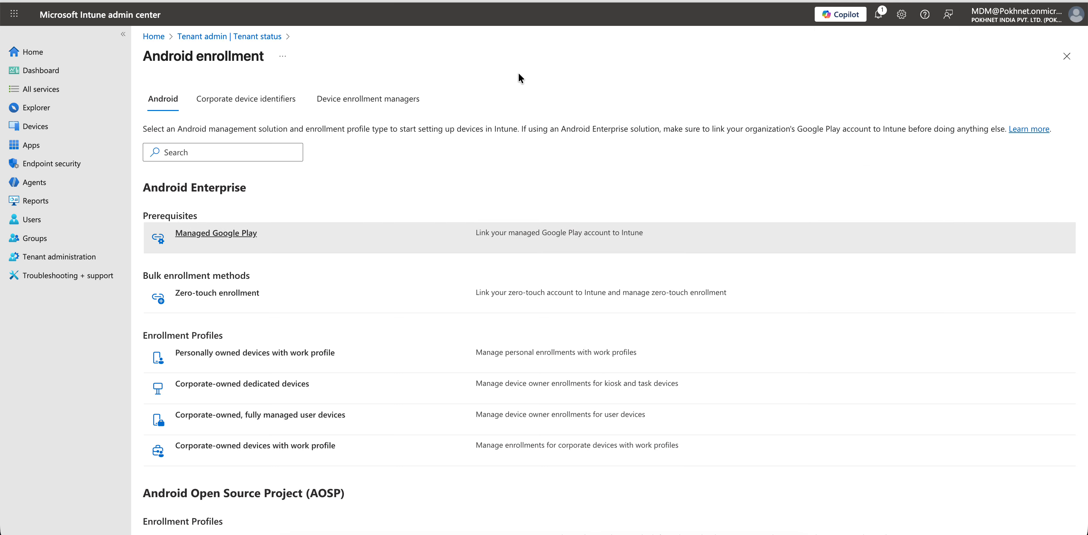
left_click(42, 145)
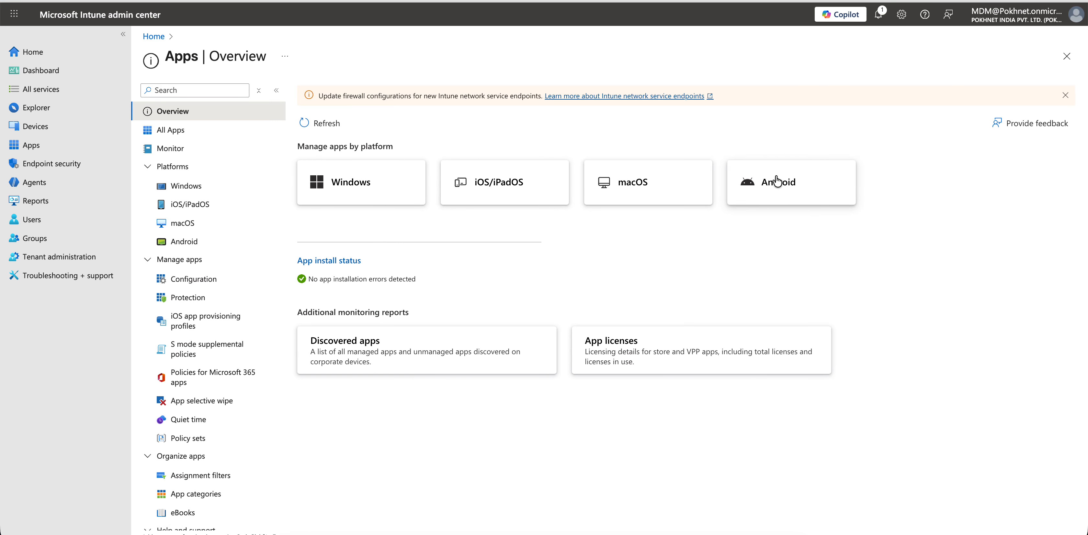
- Start creating a new Android app of type Managed Google Play app
left_click(776, 179)
left_click(306, 101)
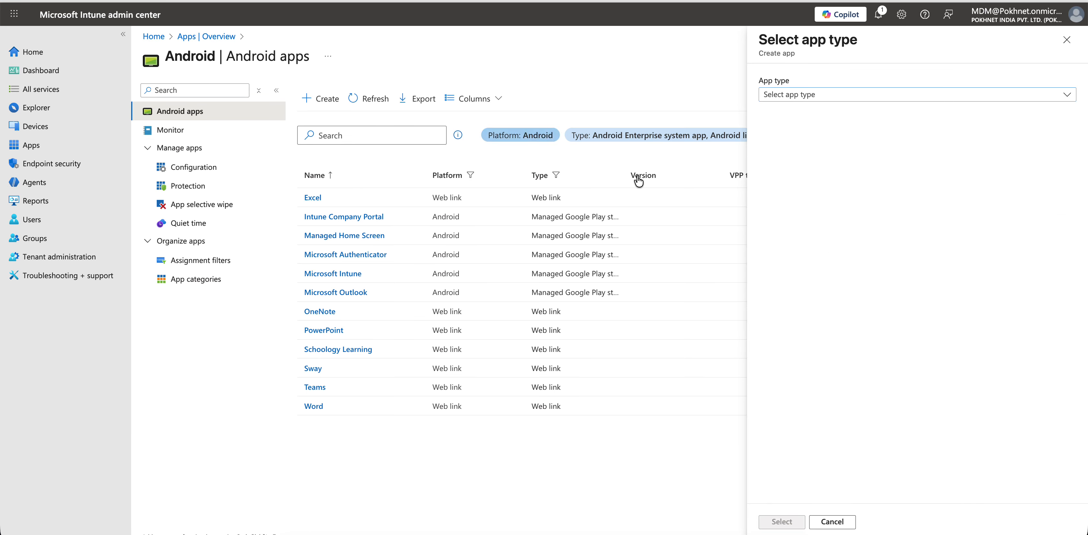
left_click(819, 95)
left_click(843, 146)
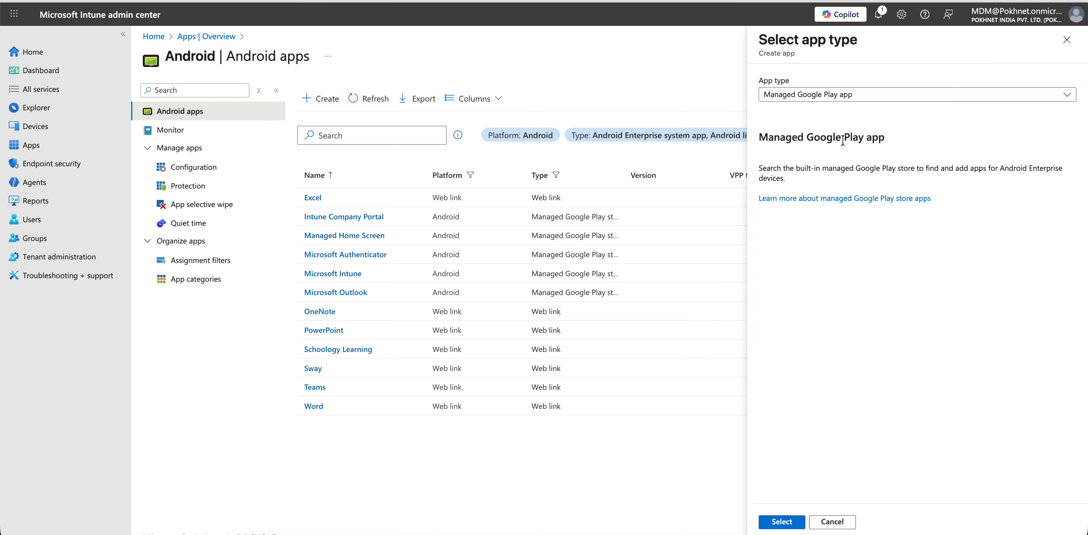
- Open the managed Google Play store and start the free upgrade from its banner
left_click(781, 522)
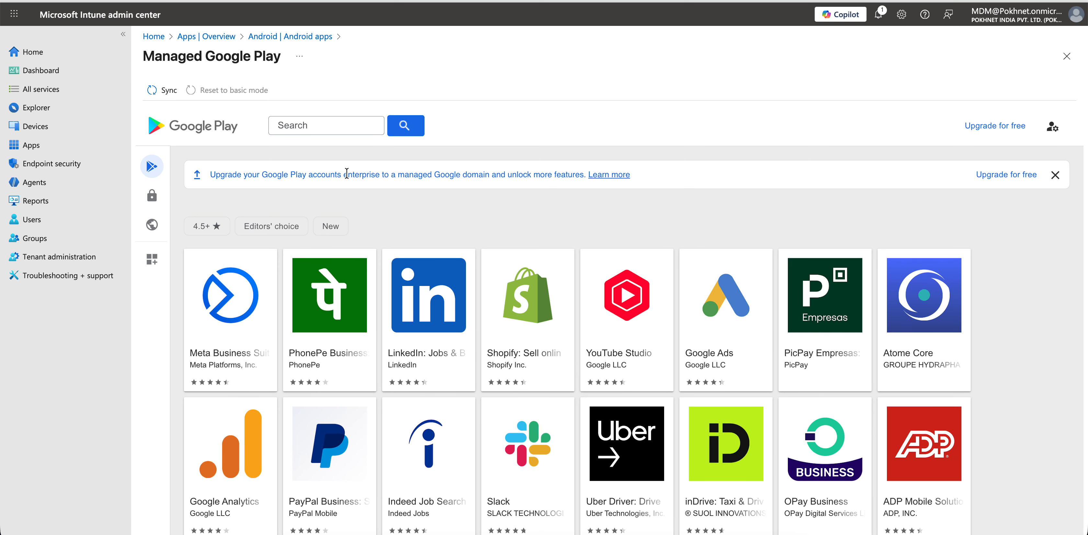
left_click_drag(268, 174, 396, 176)
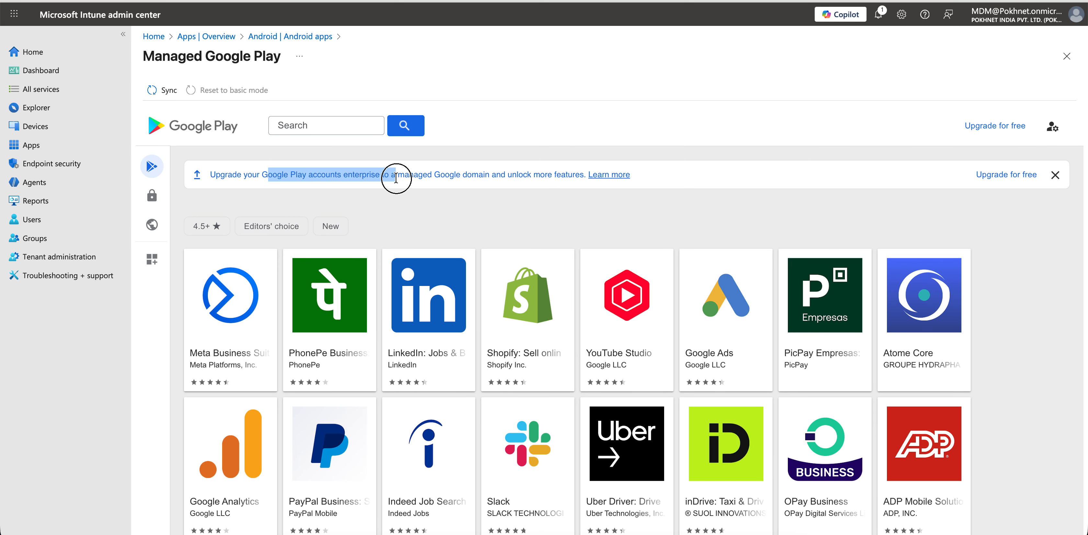
left_click(971, 174)
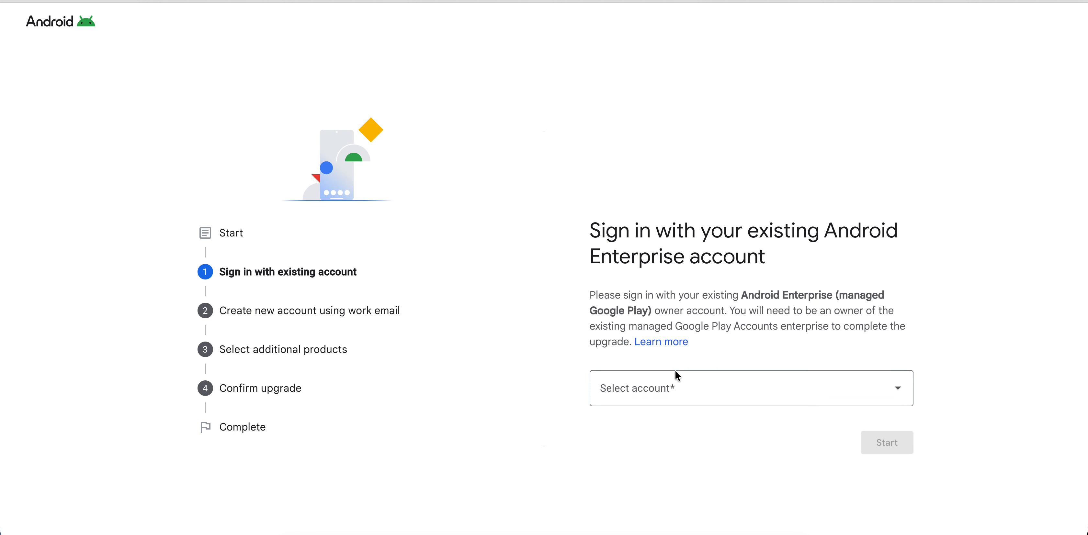
- Sign in with the existing owner account, then highlight the enterprise.google.com ERR_BLOCKED_BY_RESPONSE error text
left_click(673, 386)
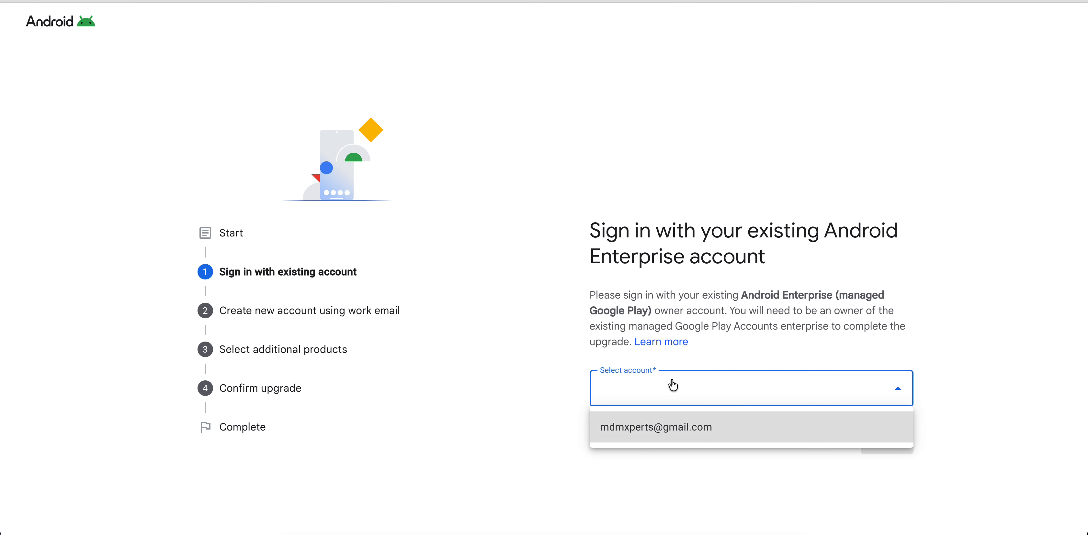
left_click(675, 428)
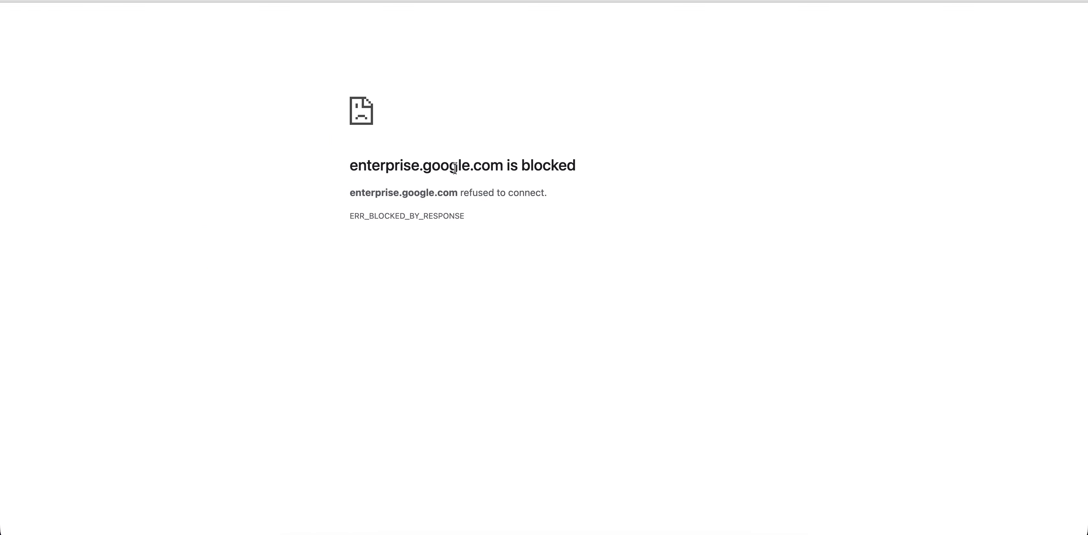
left_click_drag(359, 166, 622, 167)
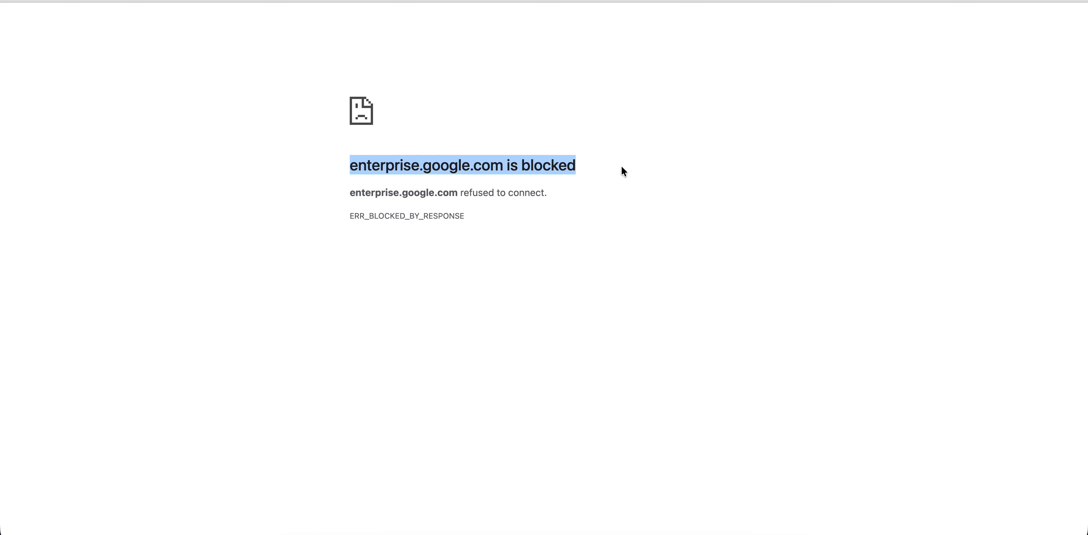
left_click(555, 103)
left_click_drag(502, 215, 358, 165)
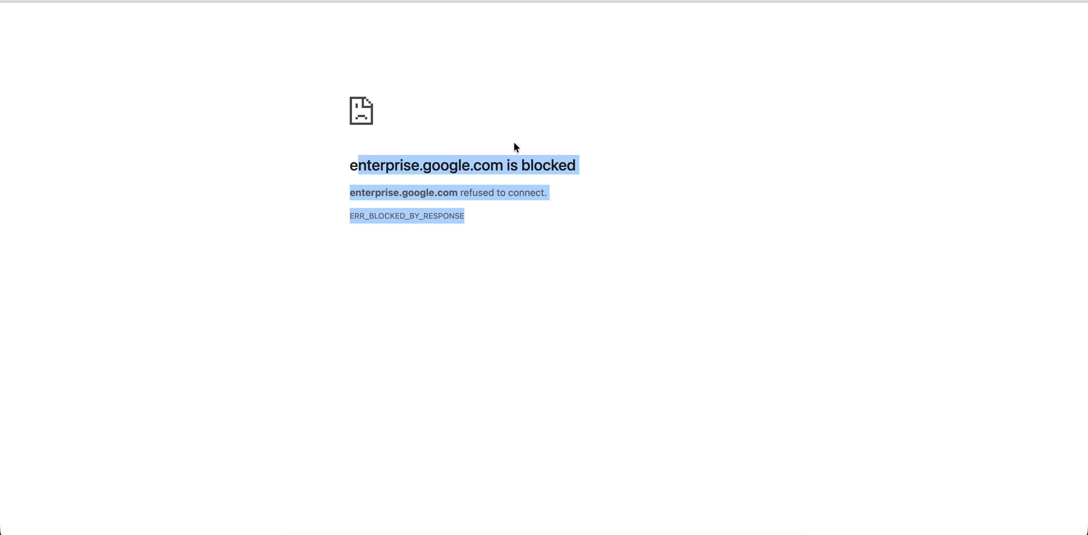
left_click(637, 151)
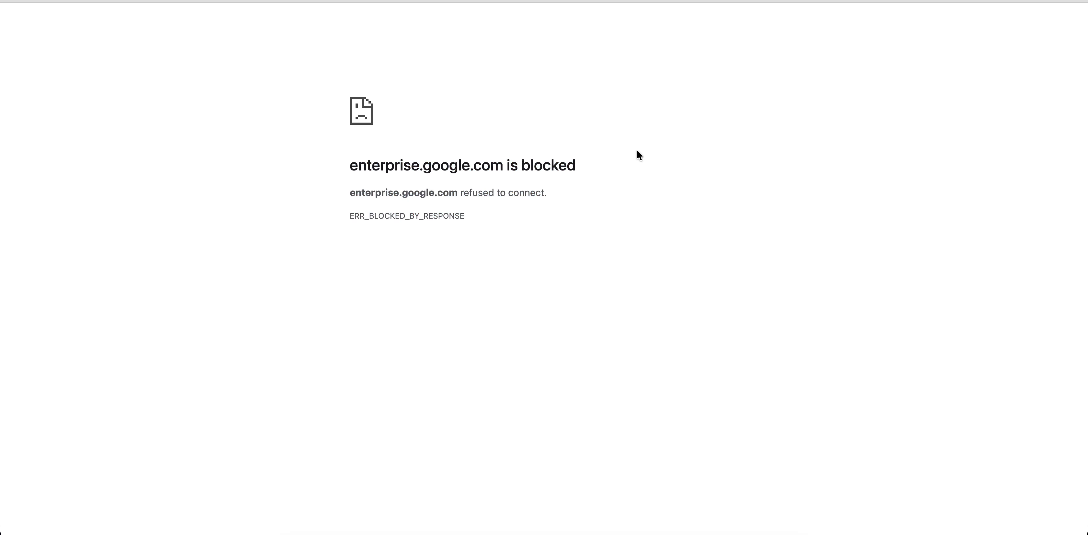